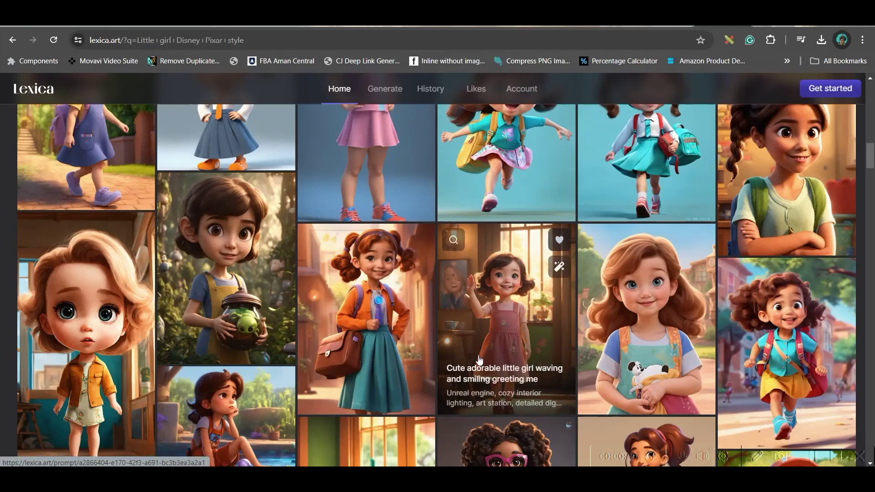
Scroll up the Lexica results and highlight 'Little girl' in the search query.
scroll(476, 356, "up", 5)
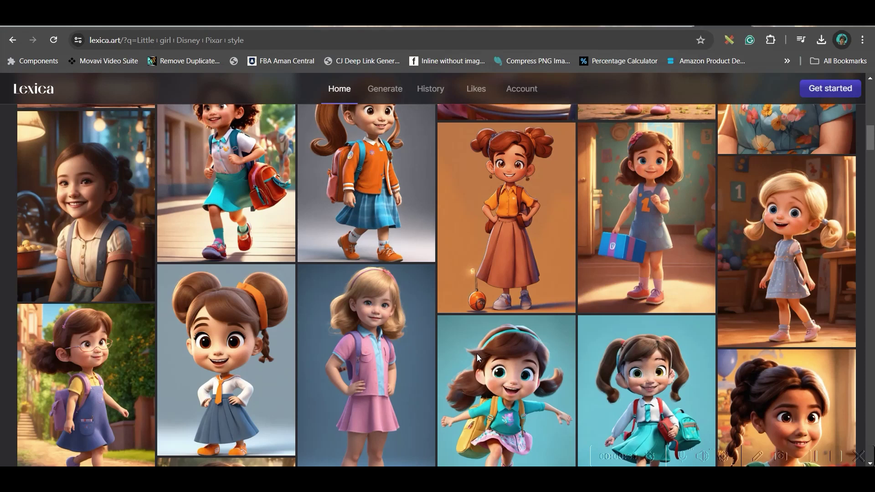
scroll(477, 354, "up", 5)
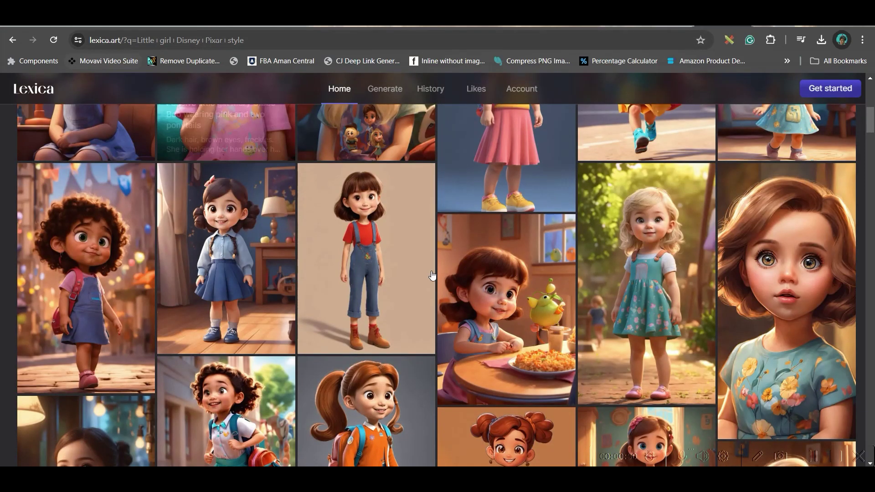
scroll(294, 350, "up", 2)
scroll(293, 350, "up", 5)
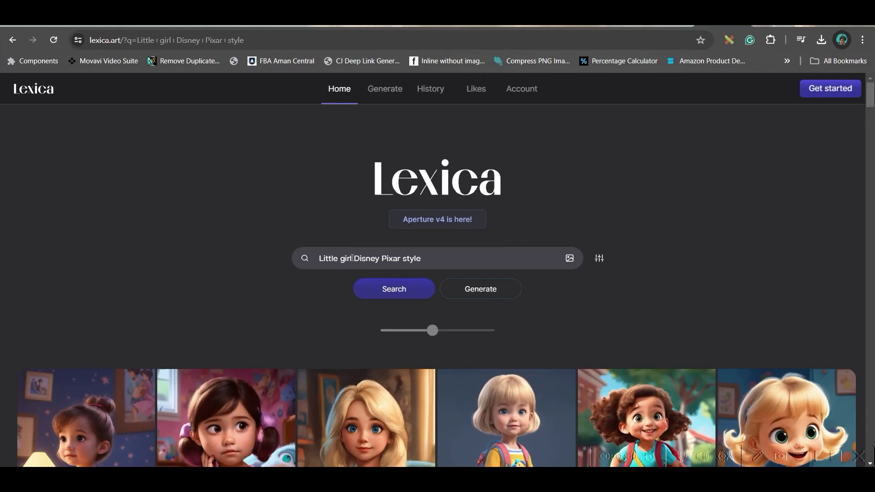
left_click_drag(352, 258, 339, 258)
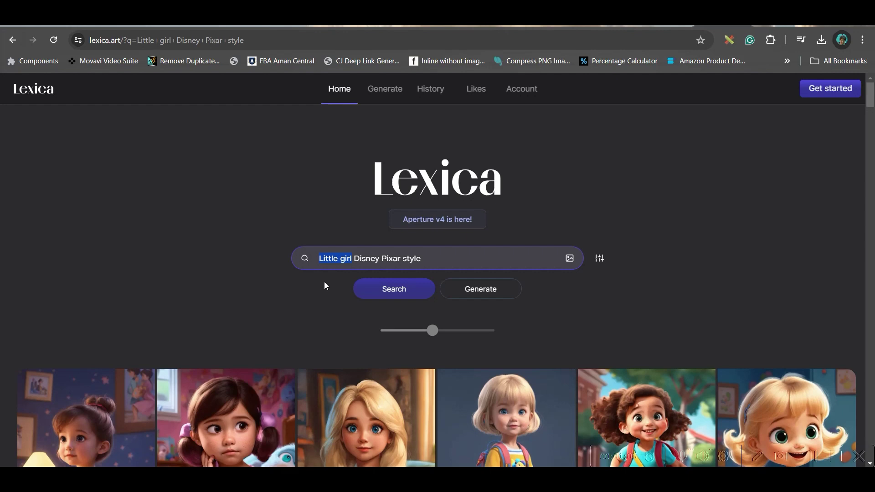
Scroll down the Lexica results to the blond girl in a green dress.
scroll(410, 234, "down", 2)
scroll(506, 300, "down", 5)
scroll(738, 260, "down", 5)
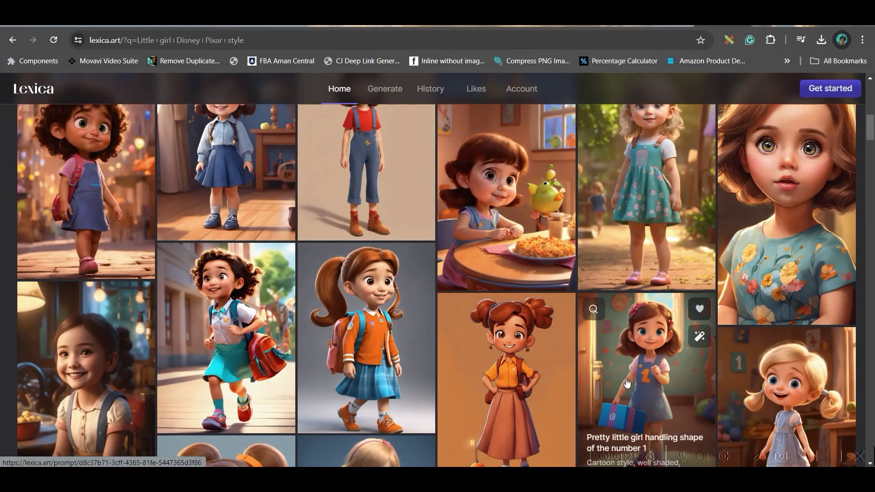
scroll(613, 379, "down", 5)
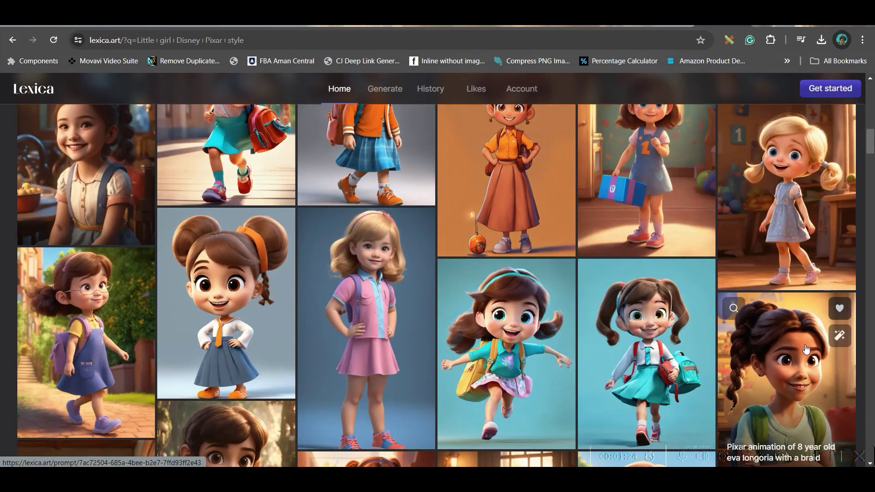
scroll(87, 246, "down", 5)
Open the blond girl result, download the image and copy its prompt.
left_click(88, 246)
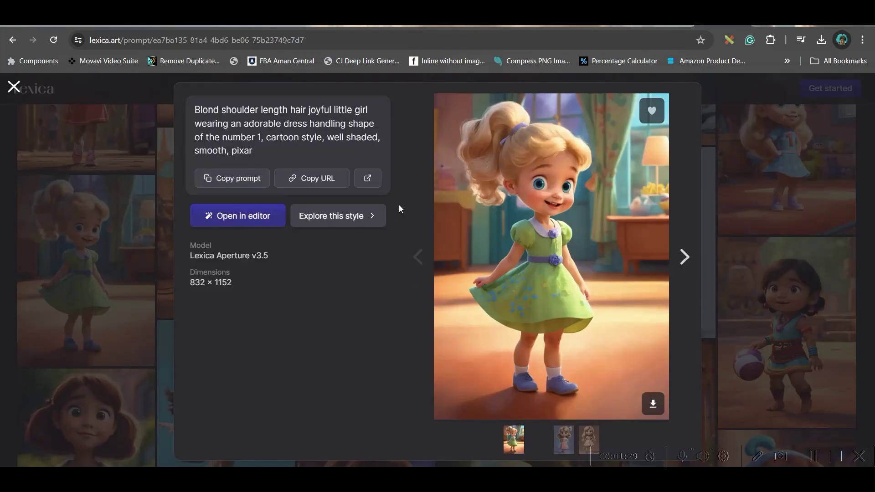
left_click(652, 403)
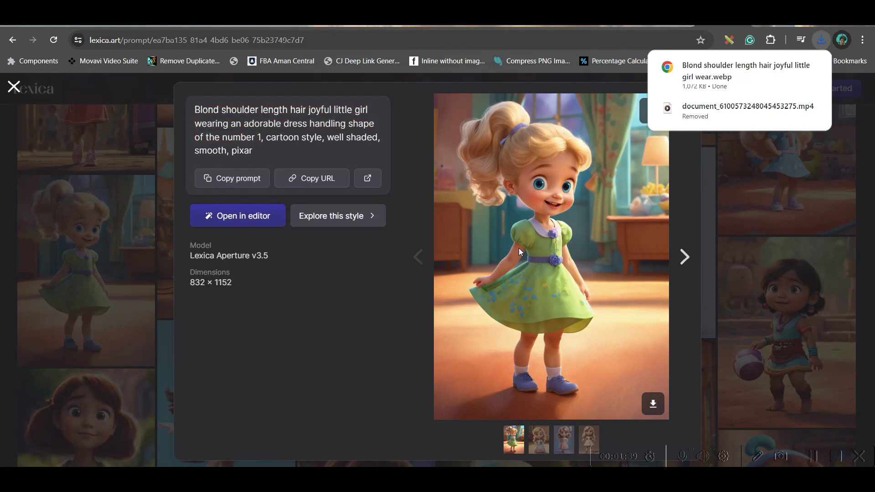
left_click(240, 182)
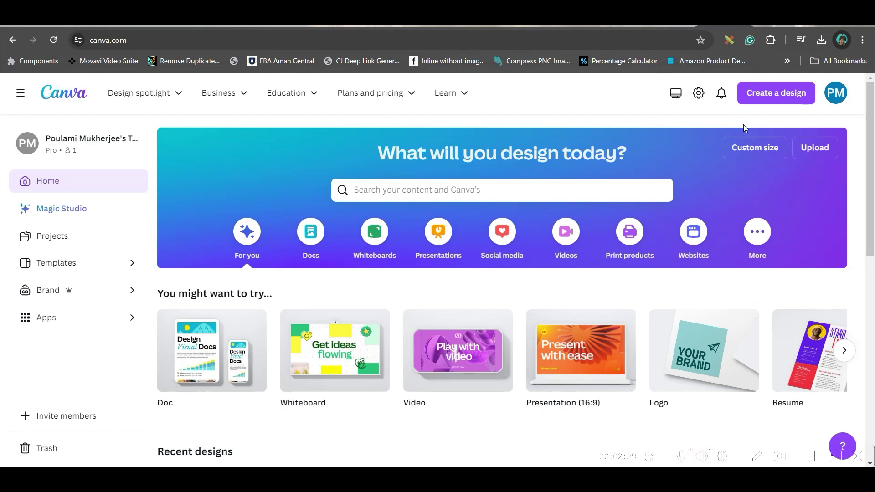
Create a blank 5-second Canva video design from a 'YouTube video' design search.
left_click(769, 96)
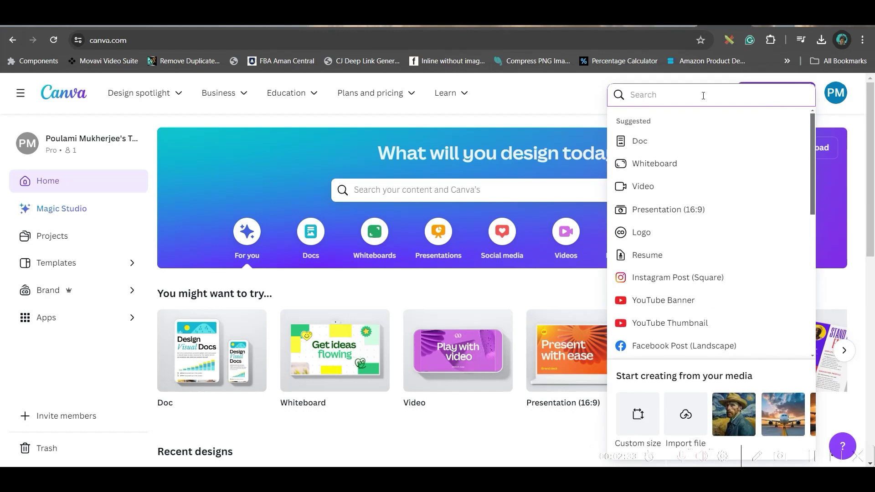
type("YouTube video")
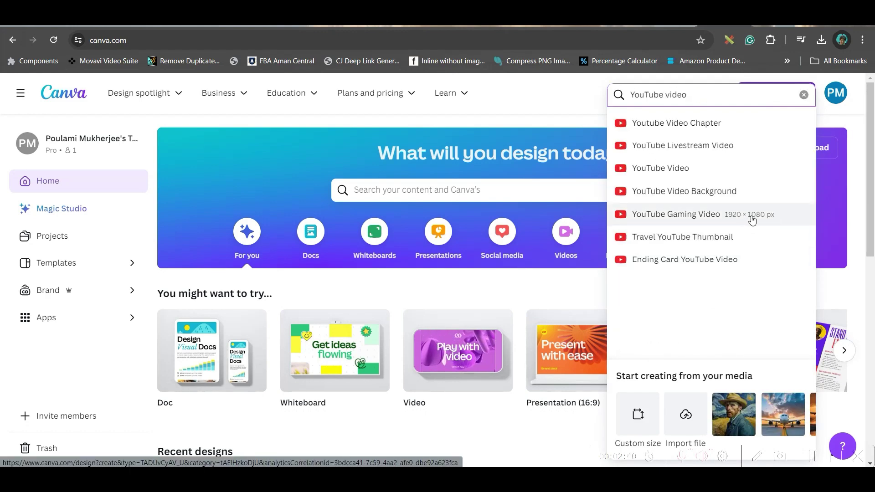
left_click(442, 193)
left_click(688, 290)
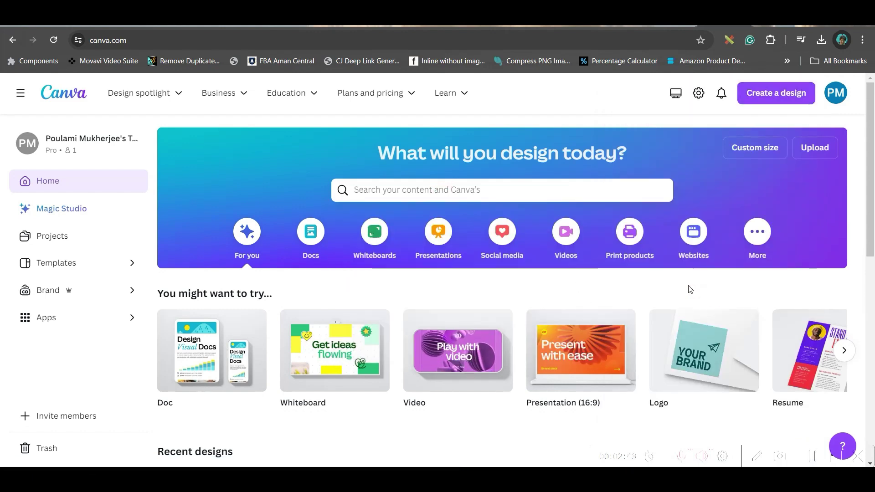
left_click(566, 234)
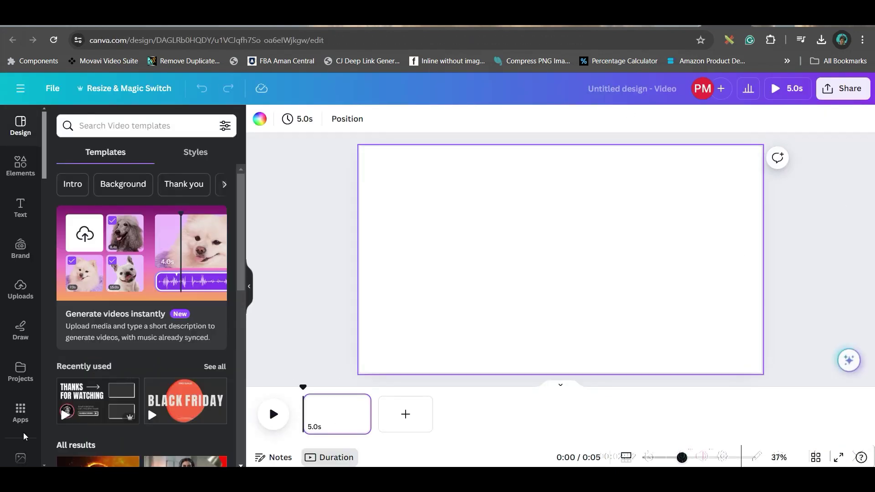
Open the MagicMedia app from Apps and preview its Graphics and Videos tabs before returning to Images.
left_click(20, 414)
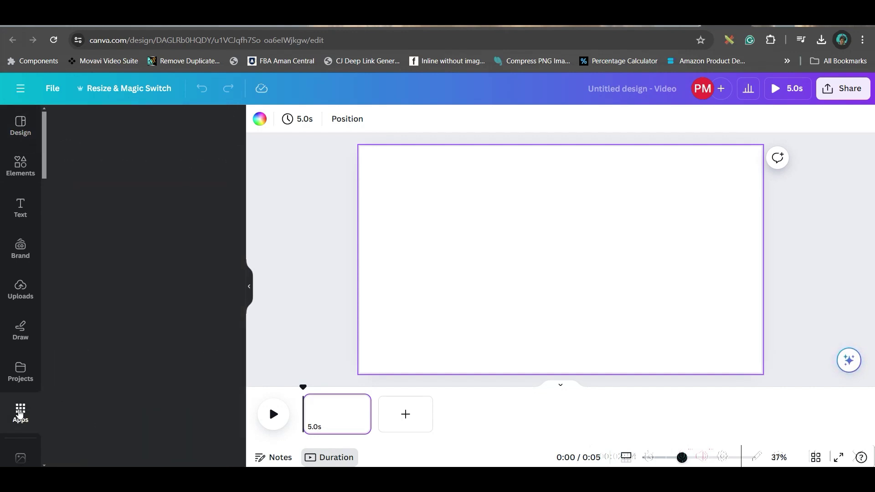
left_click(131, 129)
type("Magi")
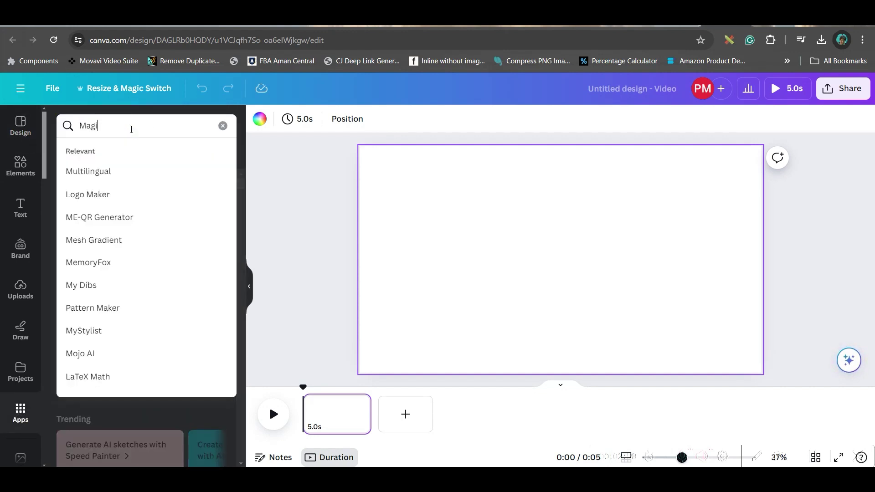
type("cMedia")
key("Return")
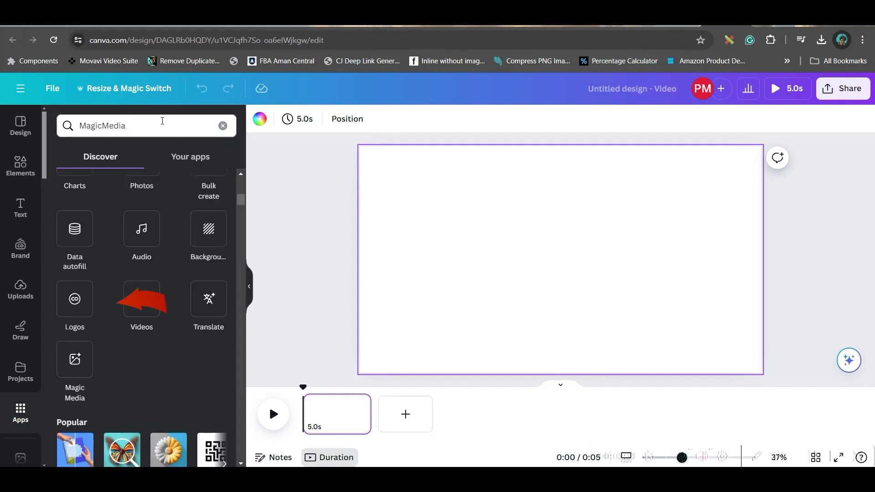
left_click(85, 374)
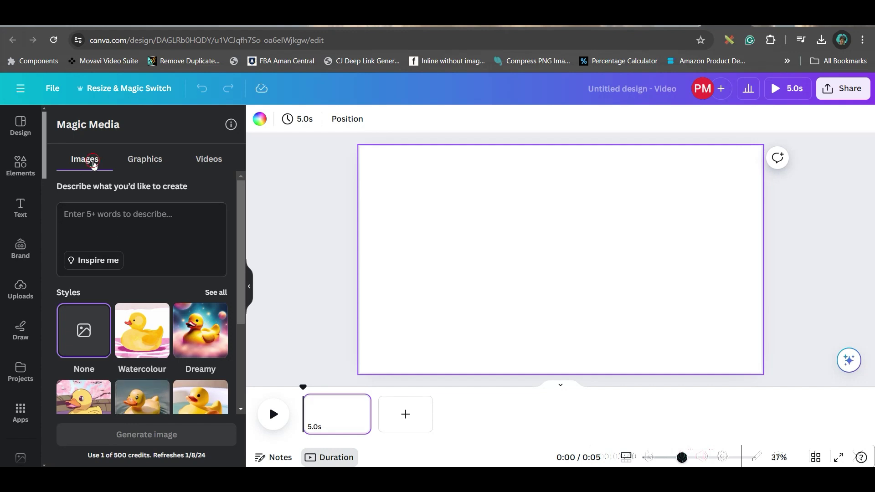
left_click(145, 162)
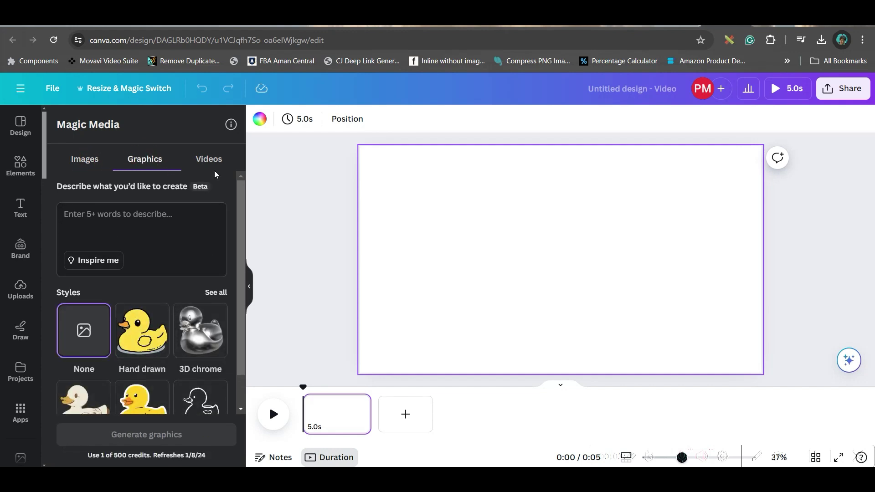
left_click(215, 157)
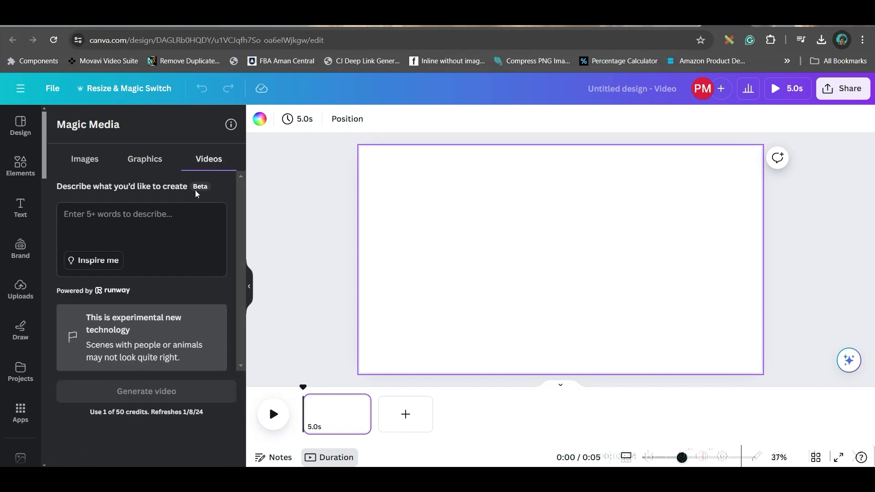
left_click(82, 161)
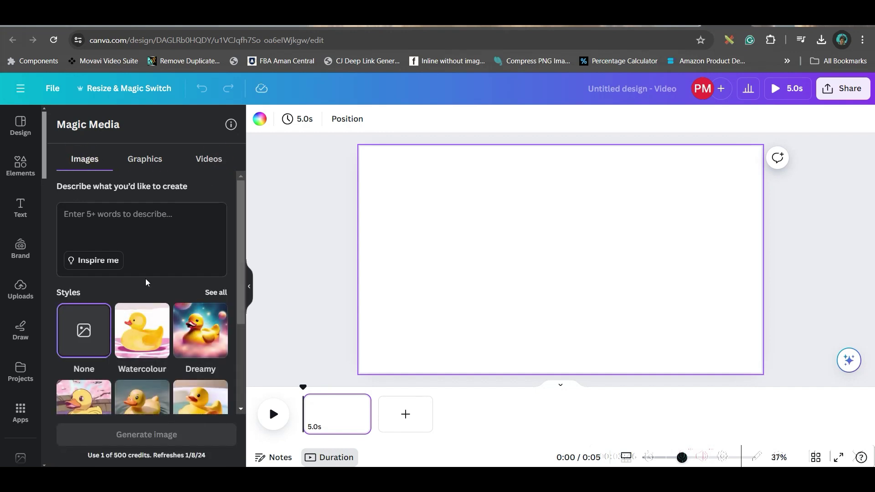
Paste the Lexica prompt into Magic Media and append ', Seed Number -654321'.
left_click(146, 220)
key("ctrl+v")
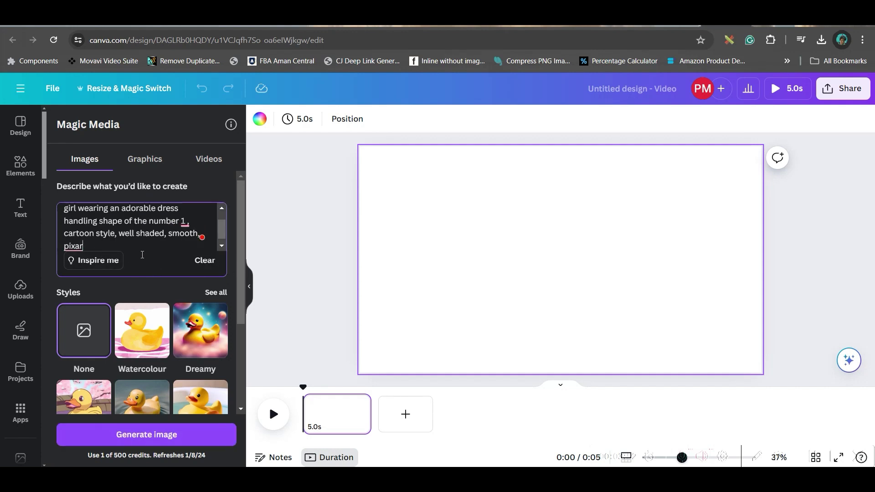
type(", Seed")
type("Number -654321")
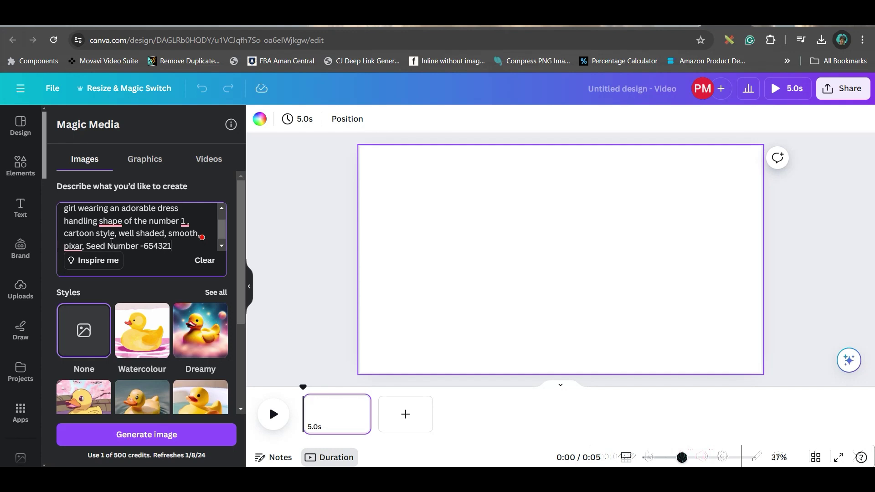
Insert 'Mili' after 'girl' in the prompt and select the full prompt text.
scroll(140, 238, "up", 1)
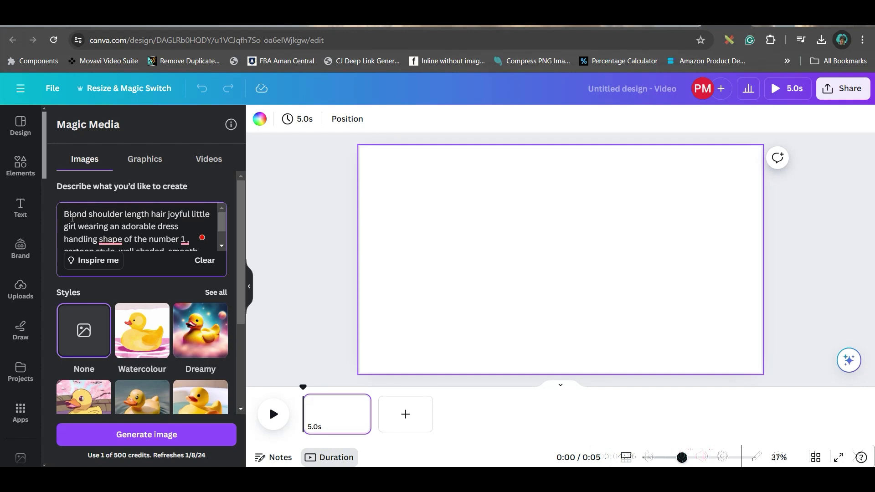
left_click(76, 227)
type("Mili")
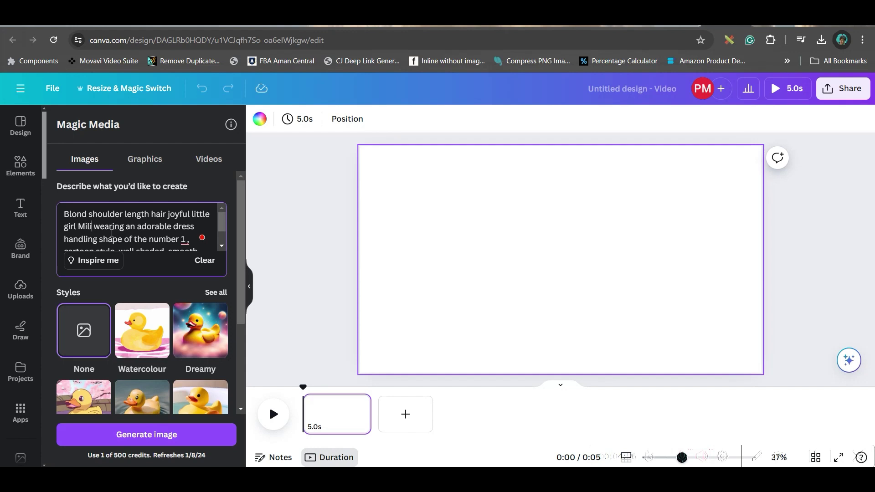
scroll(112, 232, "down", 2)
scroll(148, 244, "down", 2)
scroll(148, 244, "up", 2)
left_click(175, 241)
left_click_drag(176, 241, 50, 214)
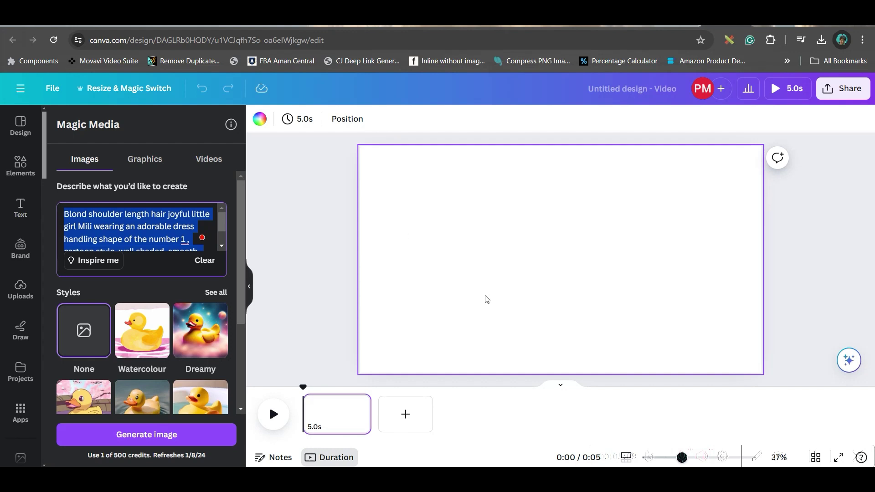
left_click(446, 247)
Paste the prompt onto the page and generate Playful-style landscape images of Mili.
key("ctrl+v")
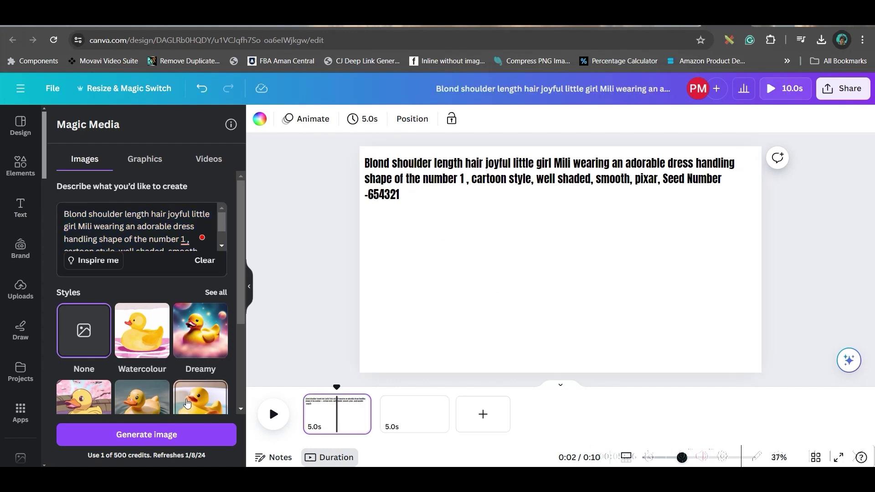
left_click(216, 293)
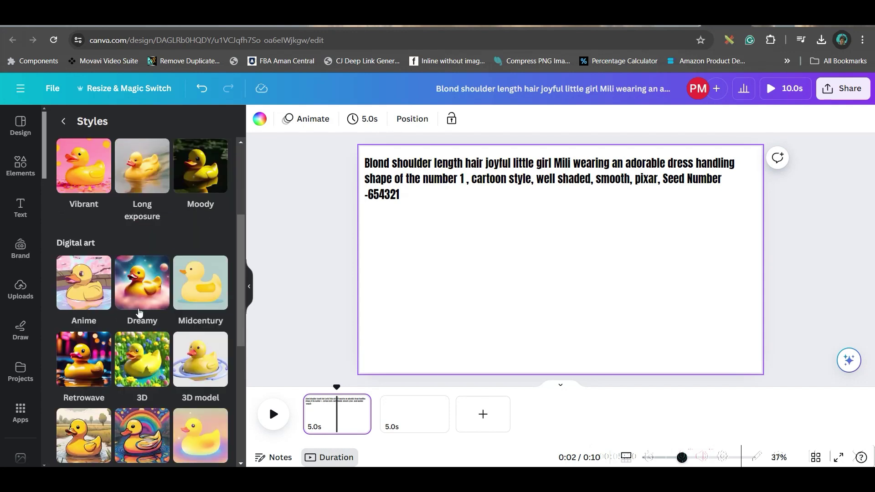
left_click(142, 360)
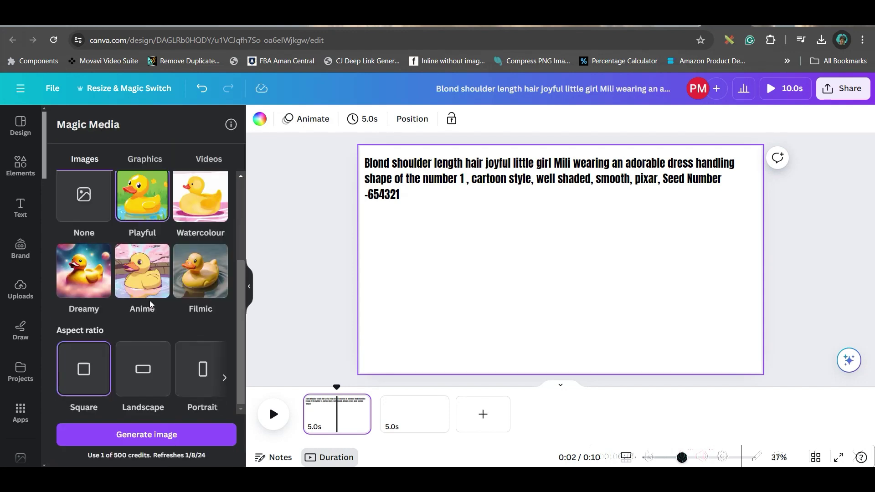
left_click(164, 374)
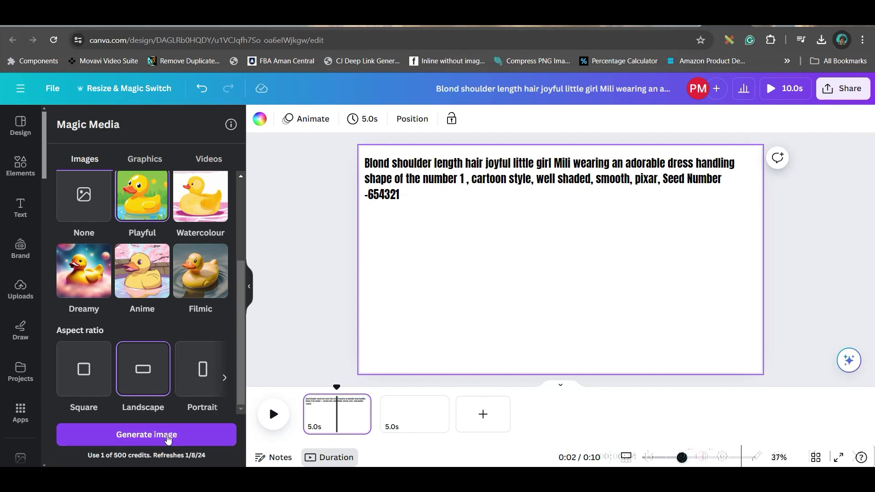
left_click(168, 435)
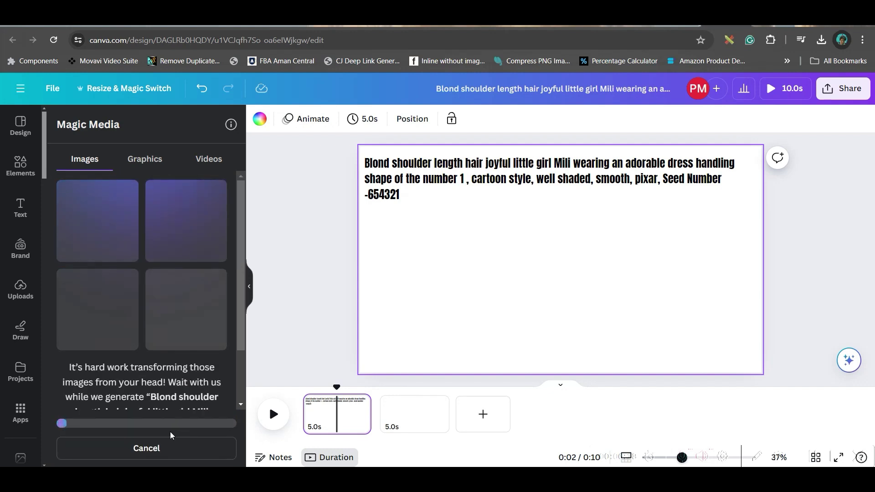
key("Tab")
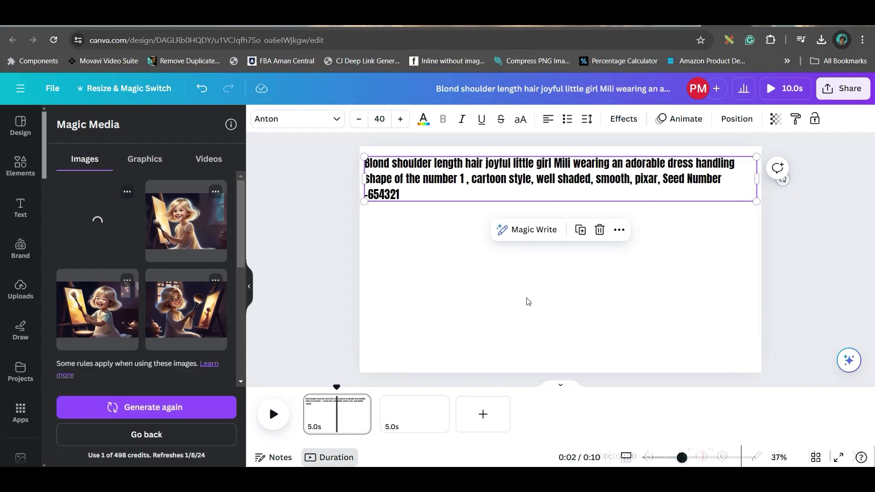
Return to the page 1 prompt text and select the phrase to rewrite.
left_click(96, 217)
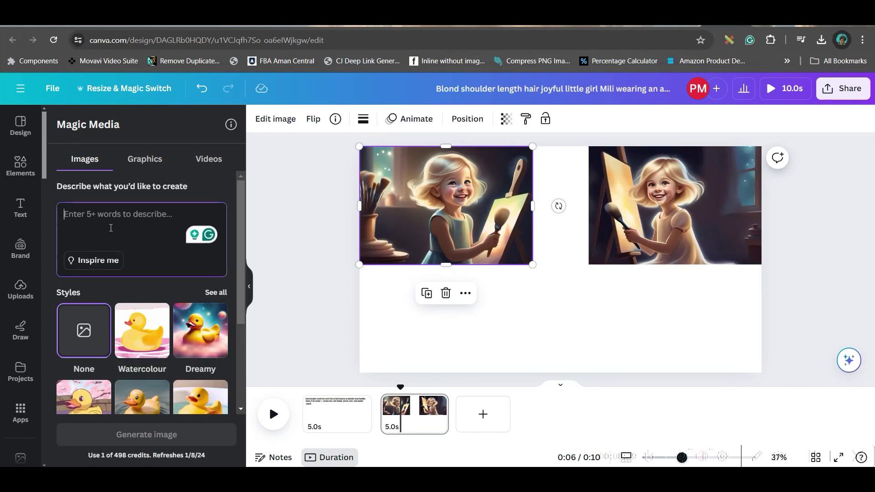
left_click(345, 414)
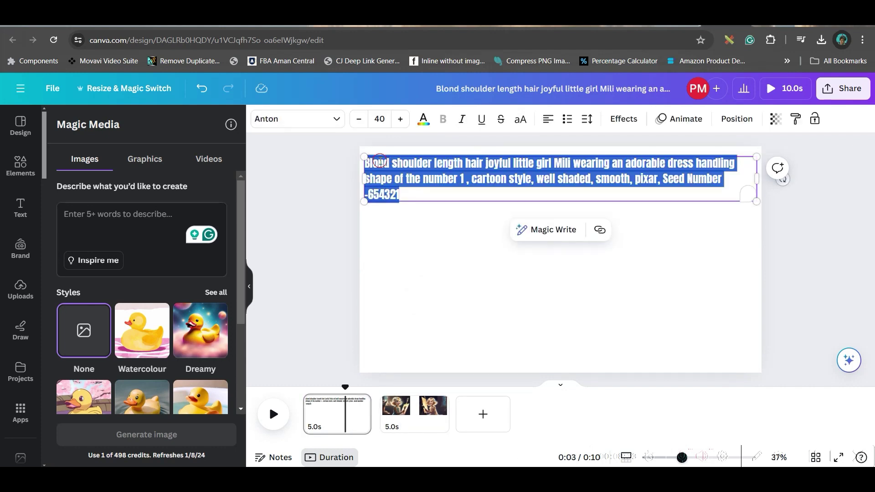
left_click(415, 268)
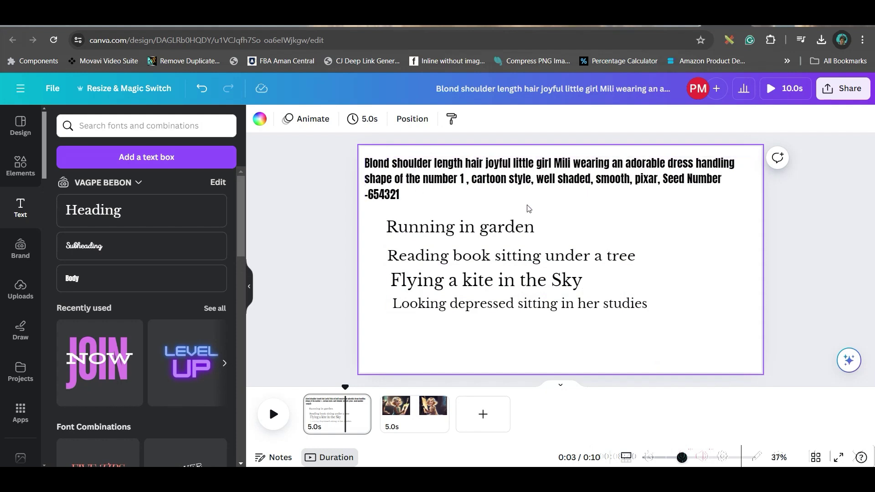
left_click(459, 179)
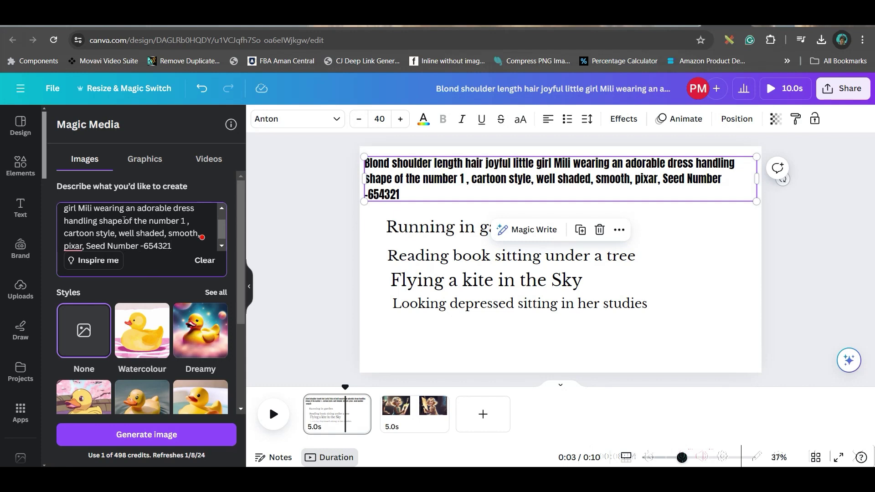
left_click_drag(64, 220, 180, 220)
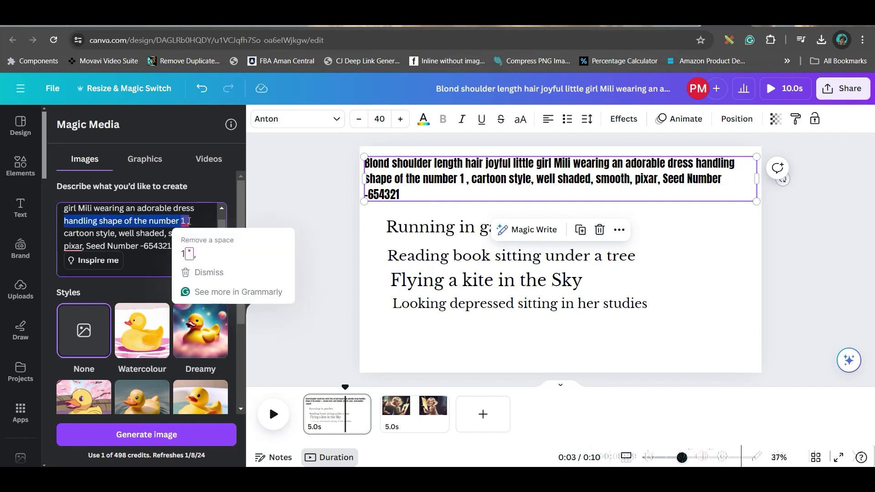
Generate images of the girl running in a garden and drag one onto the page.
scroll(146, 365, "down", 5)
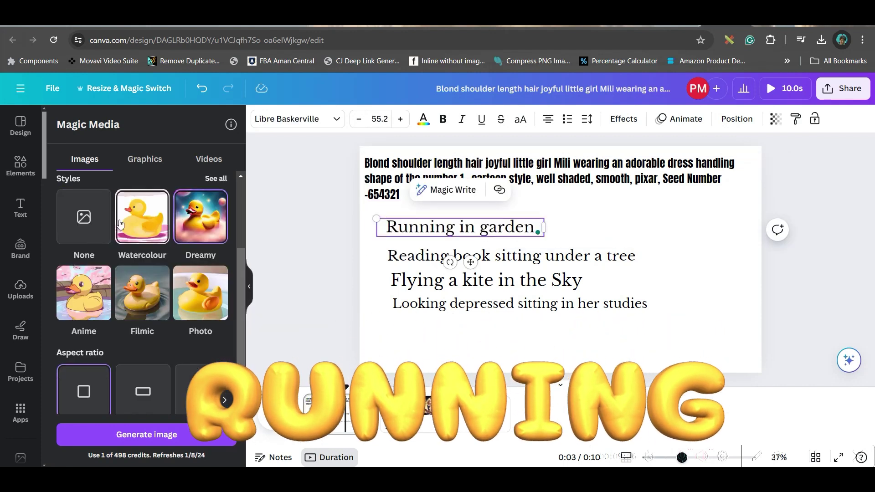
scroll(146, 365, "down", 2)
left_click(154, 436)
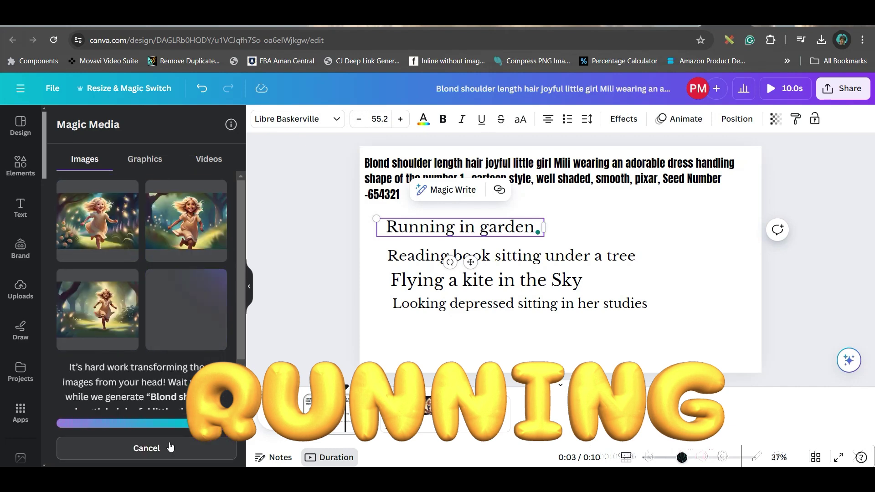
left_click_drag(97, 221, 438, 343)
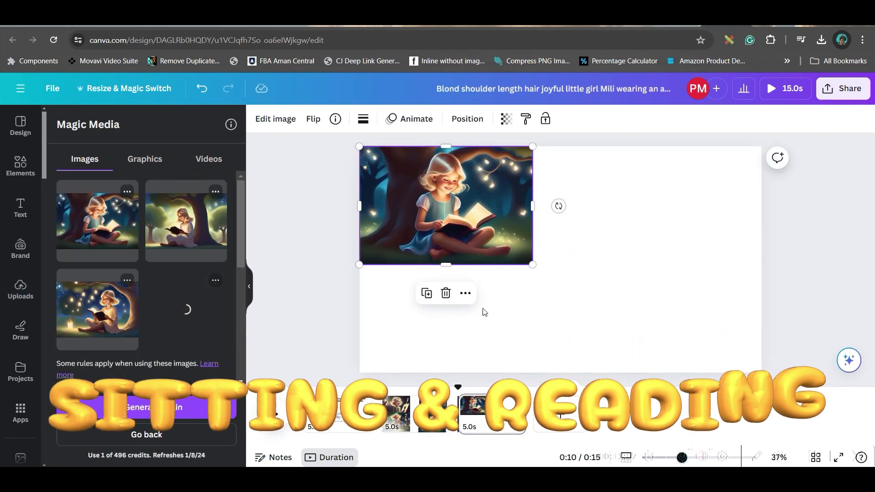
Drag the reading-under-a-tree and starry night-reading images onto the new pages.
left_click_drag(186, 310, 655, 210)
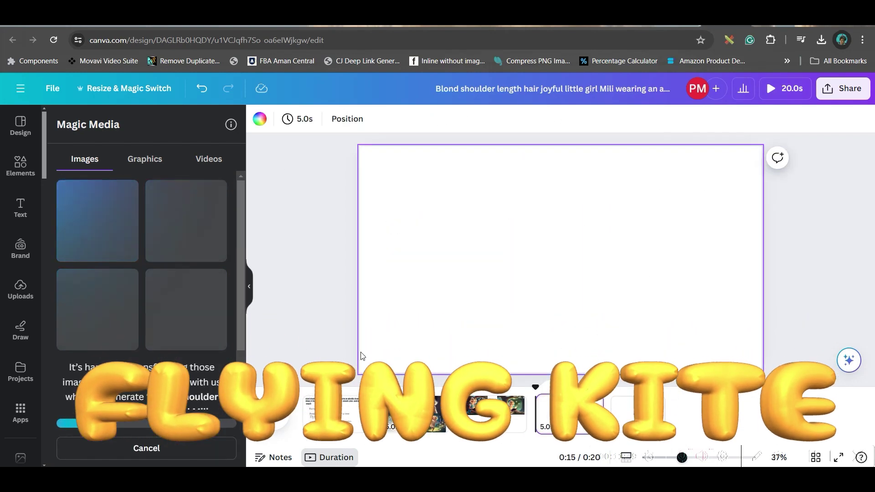
left_click_drag(98, 221, 565, 284)
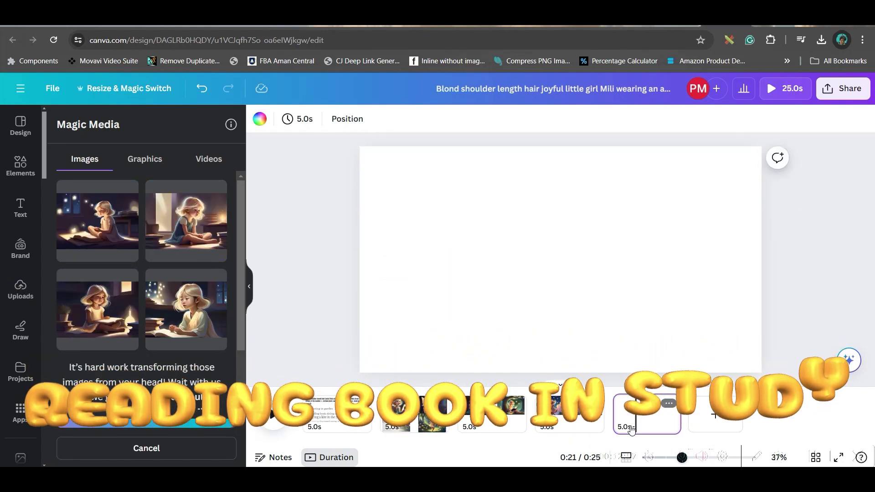
left_click_drag(186, 221, 430, 224)
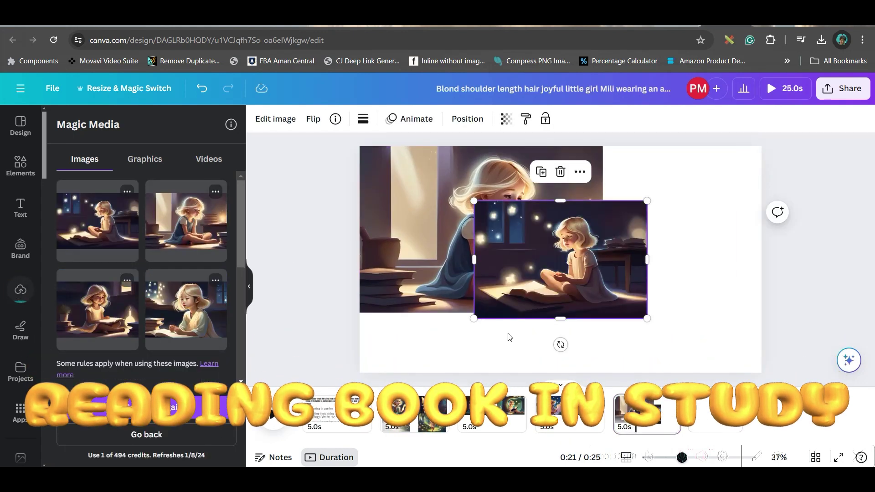
left_click_drag(97, 221, 675, 205)
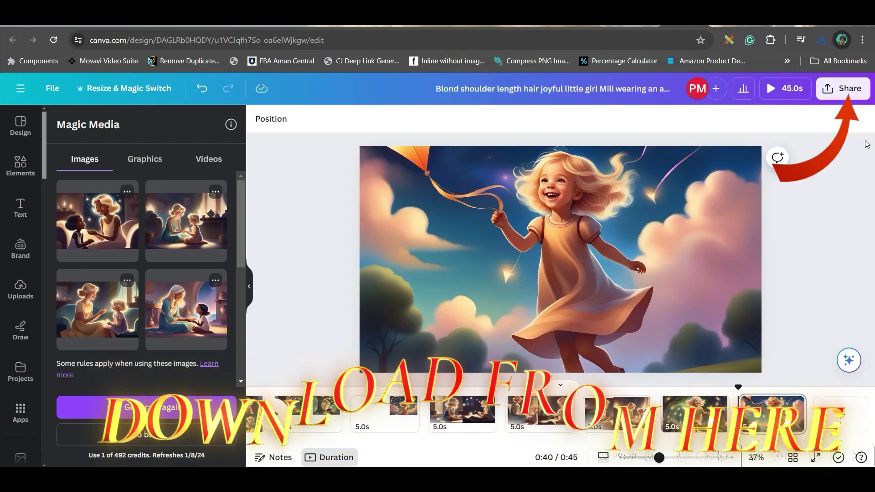
Download only the current kite-flying page as a PNG via Share > Download.
left_click(844, 89)
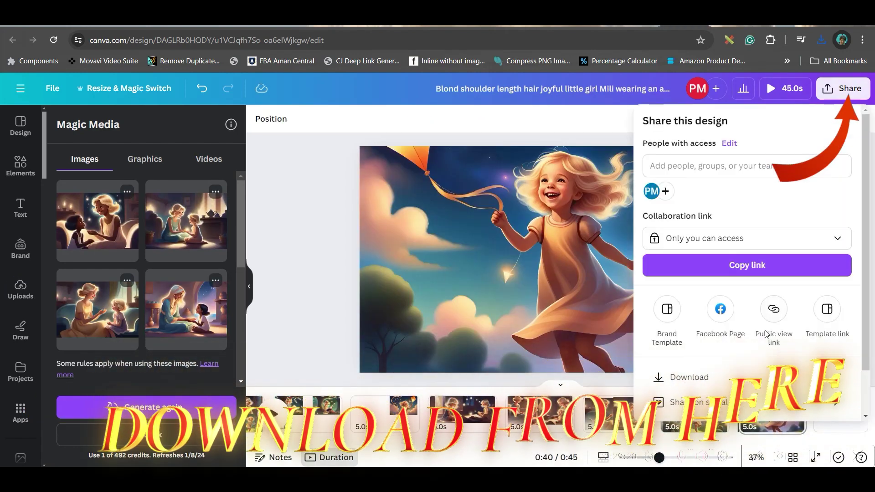
left_click(700, 379)
left_click(838, 169)
left_click(684, 232)
left_click(841, 304)
left_click(832, 122)
left_click(830, 147)
left_click(748, 267)
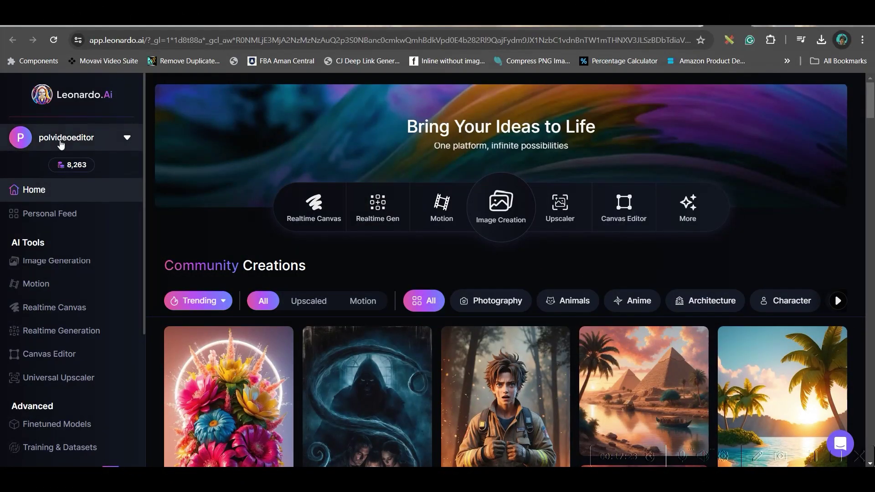
Filter Leonardo.Ai's Community Creations to the Character category and browse the results.
scroll(284, 324, "down", 3)
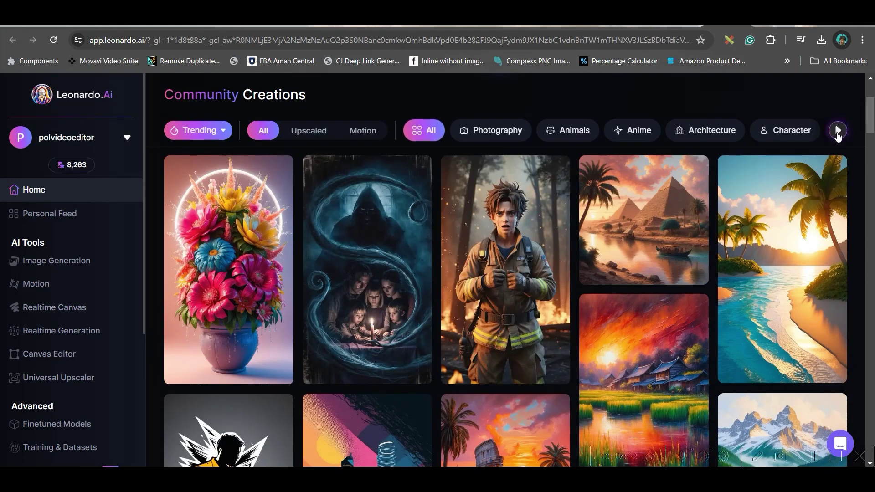
left_click(838, 130)
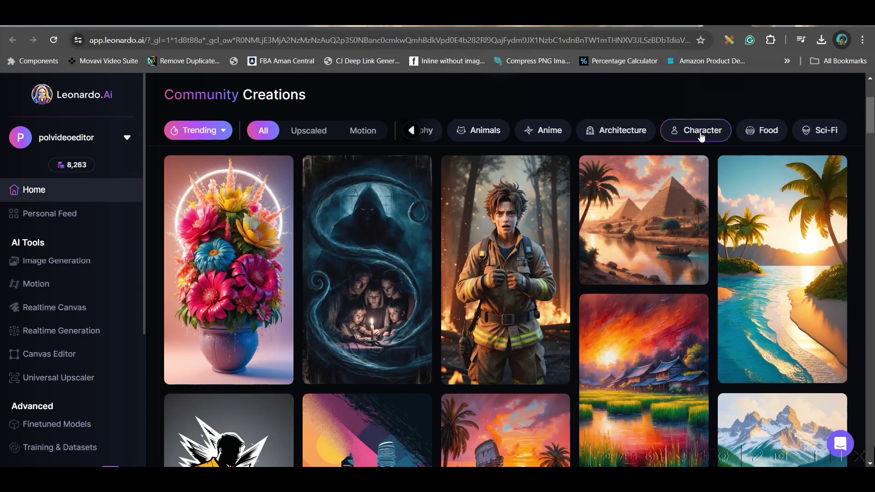
left_click(411, 130)
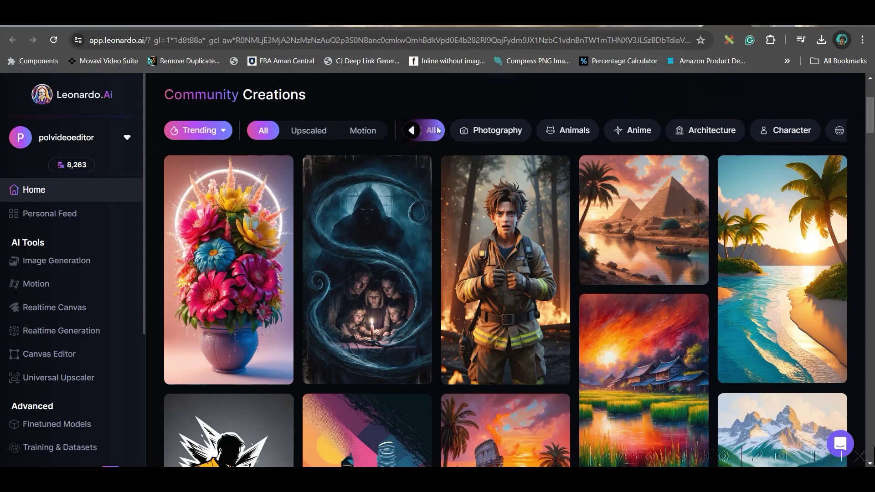
left_click(777, 132)
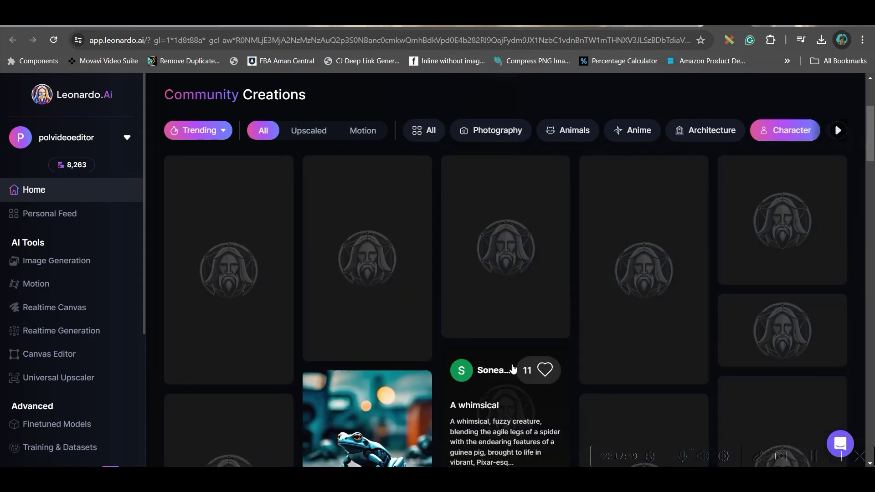
scroll(762, 413, "down", 3)
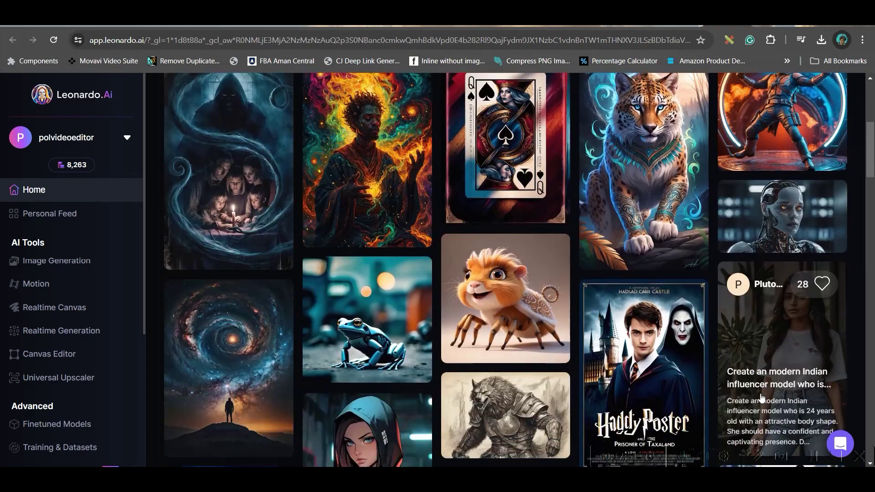
scroll(762, 412, "down", 10)
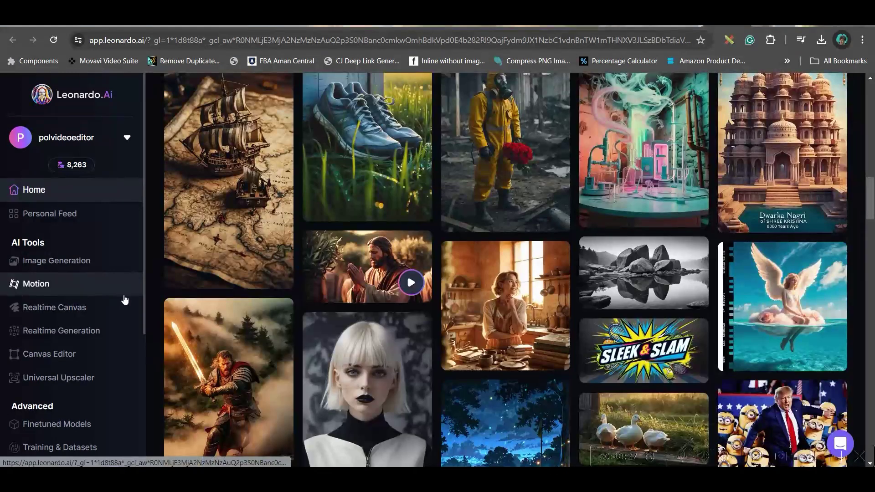
Open AI Image Generation, paste the Mili girl description into the prompt, and review settings.
left_click(61, 263)
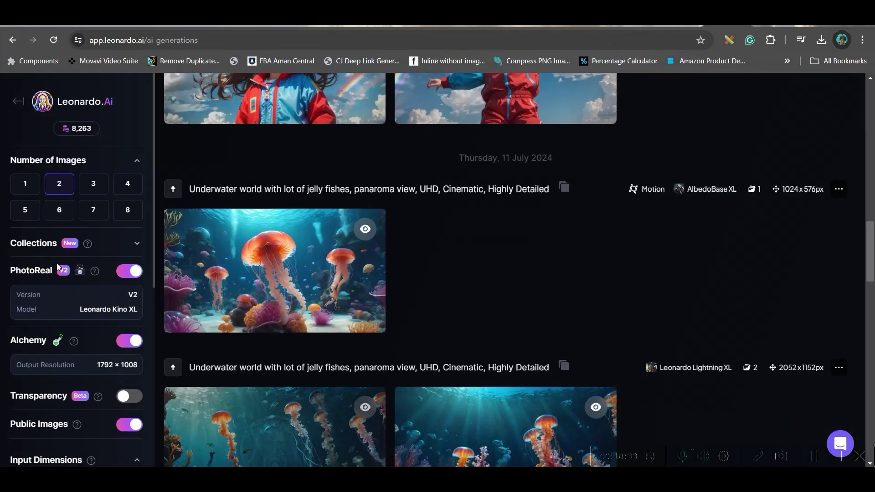
type("Blond shoulder length hair joyful little girl Mili wearing an adorable dress handling shape of the number 1 , cartoon style, well shaded, smooth, pixar, Seed Number -654321")
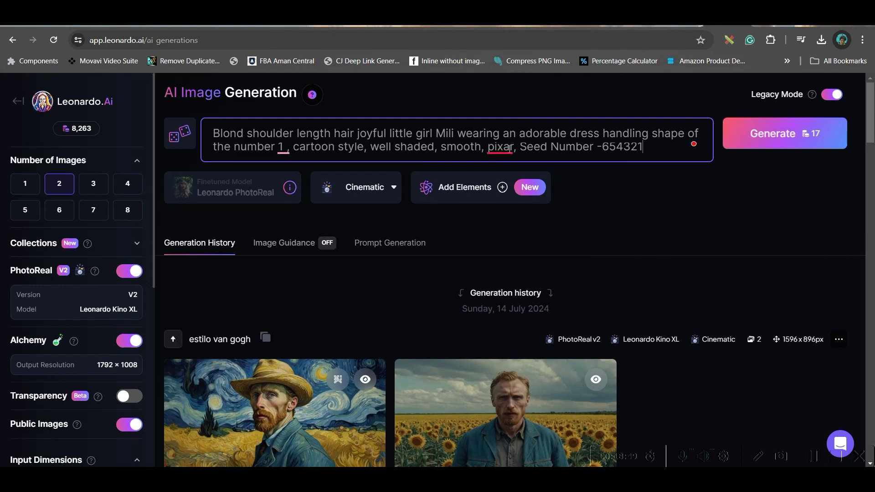
left_click(487, 148)
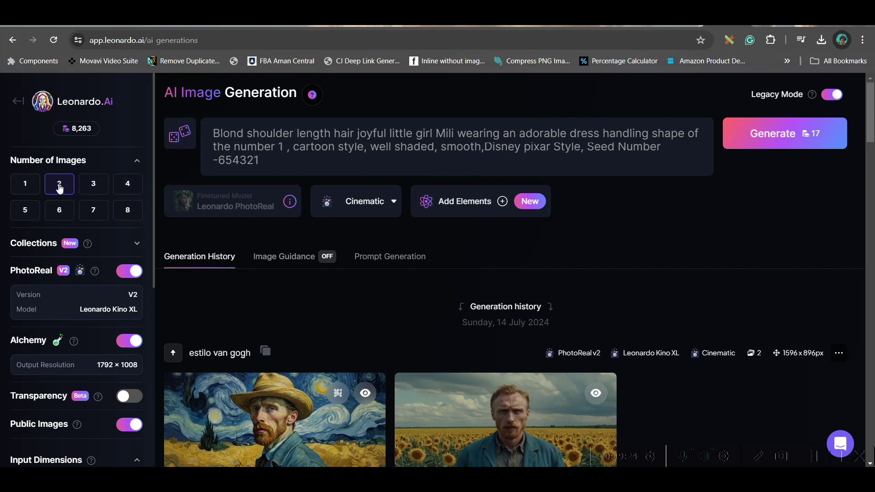
scroll(64, 256, "down", 3)
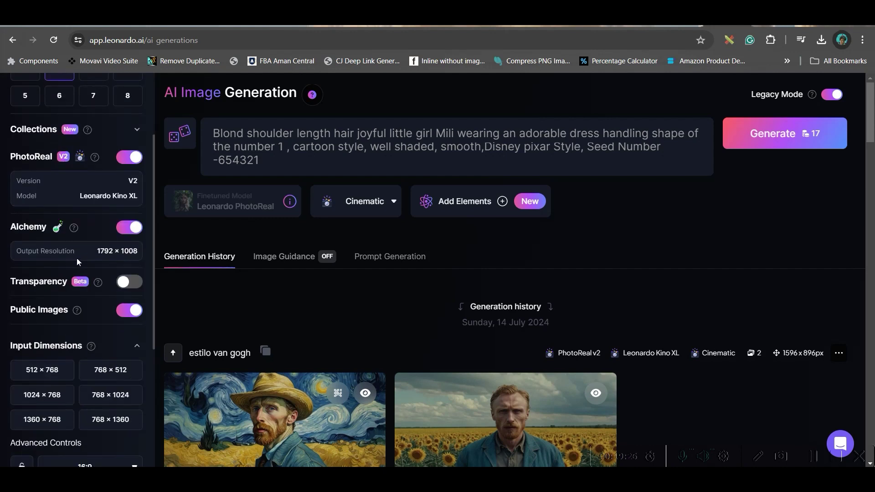
scroll(142, 236, "down", 3)
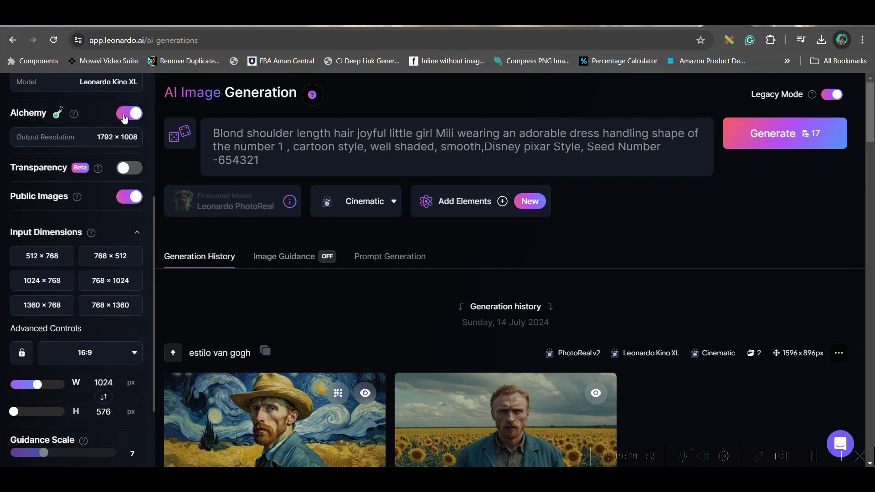
scroll(90, 351, "down", 3)
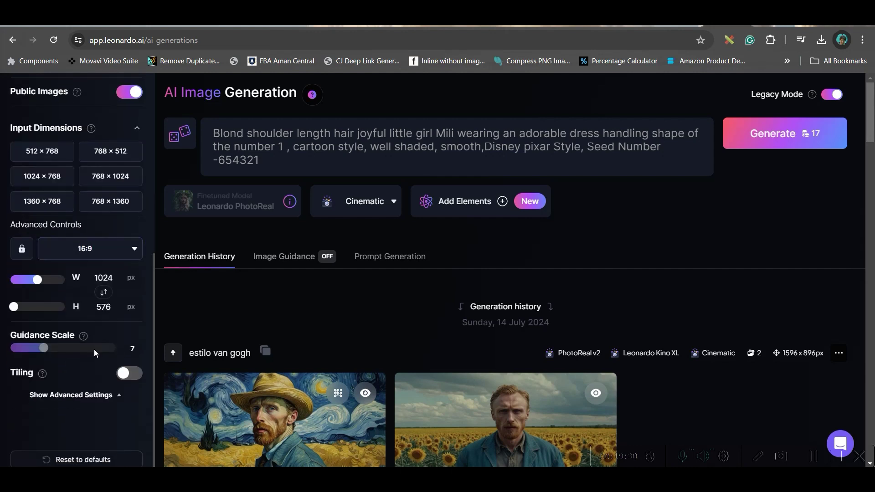
scroll(112, 311, "up", 9)
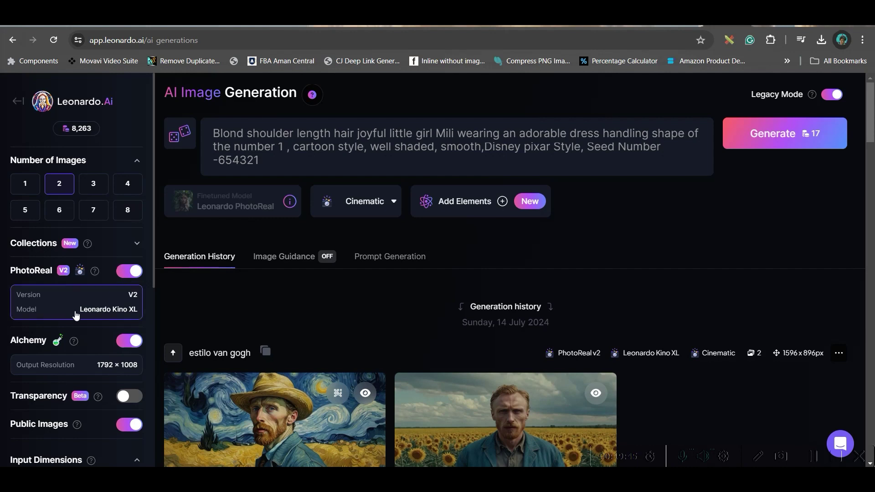
Turn off PhotoReal and choose the 3D Animation Style fine-tuned model.
left_click(123, 274)
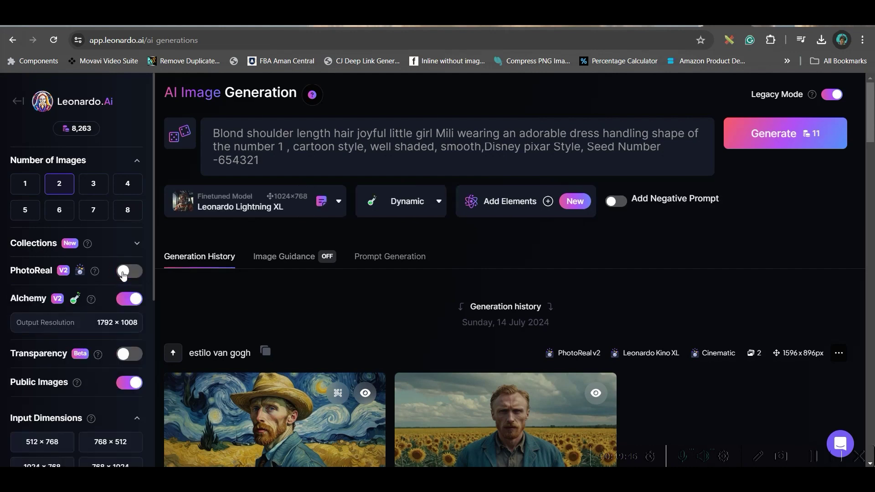
left_click(258, 203)
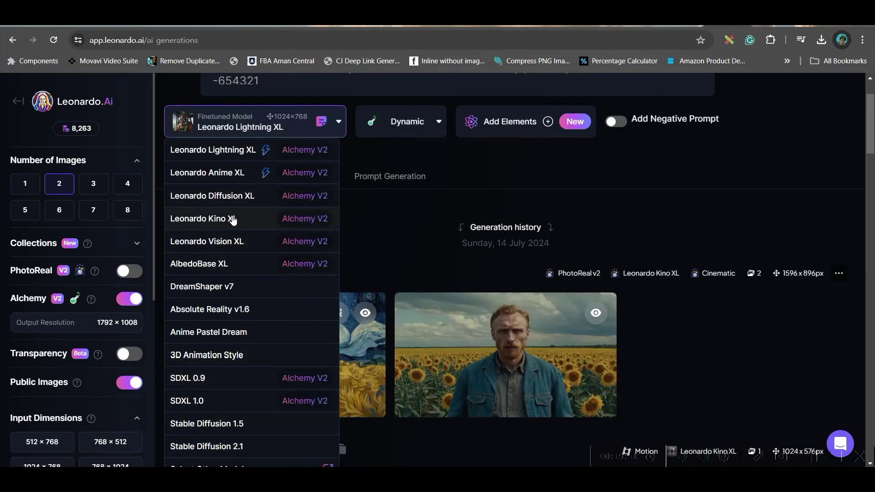
left_click(210, 355)
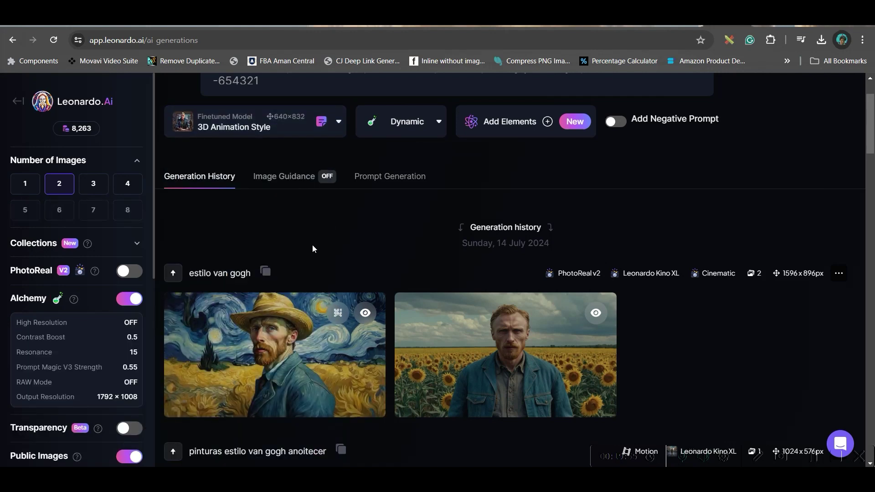
scroll(659, 165, "up", 2)
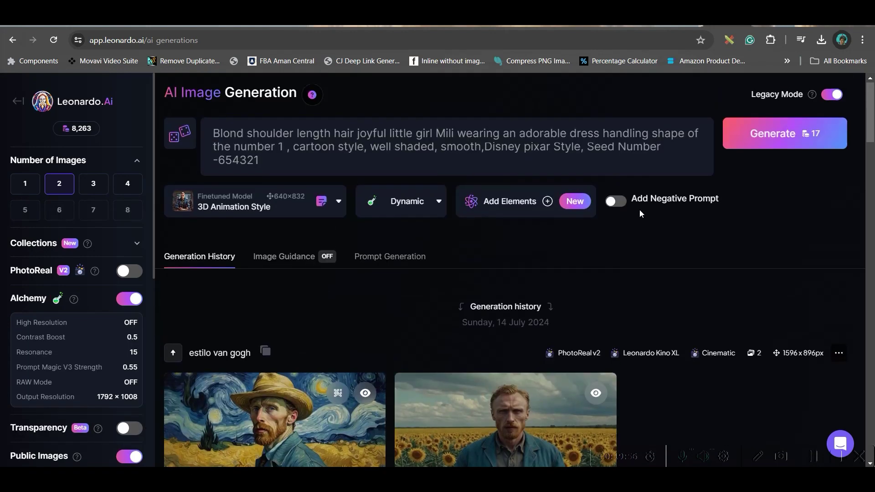
Add the negative prompt 'Extra Limbs, Ugly face,Extra finger'.
left_click(610, 201)
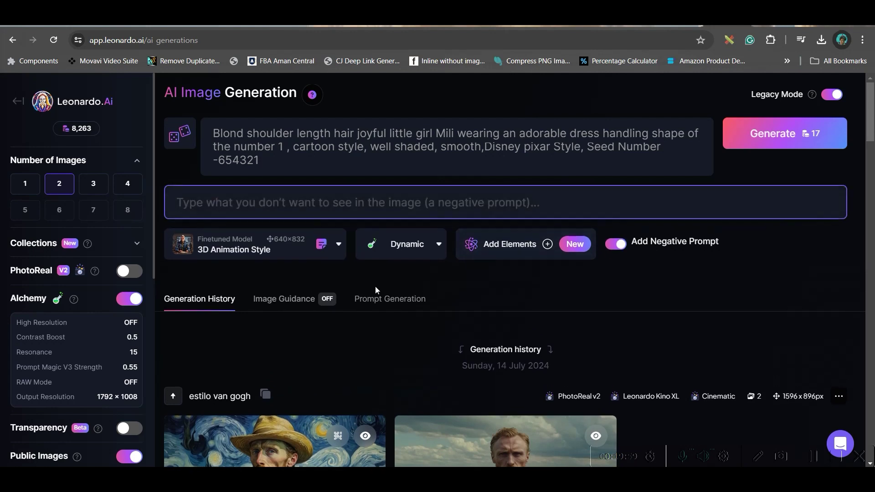
left_click(313, 202)
type("Extra Li")
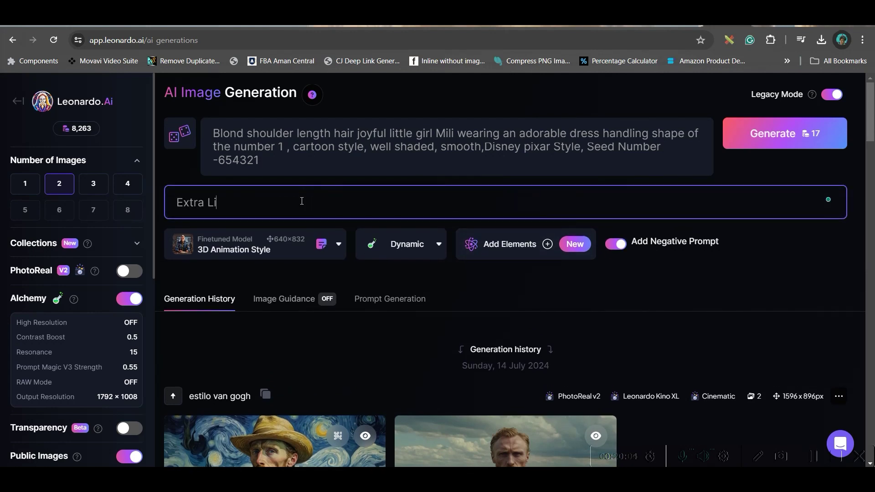
type("mbs, Ugly face,Extra finger")
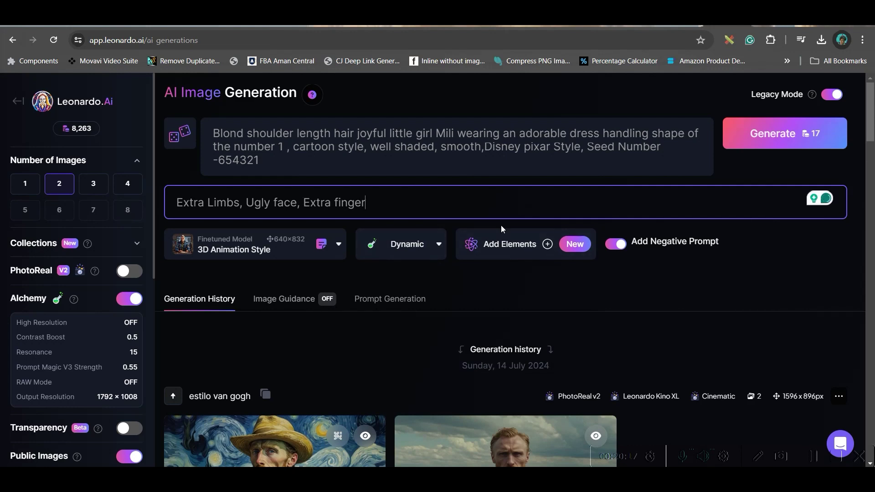
Upload the blond girl picture from disk as an image guidance input.
left_click(297, 304)
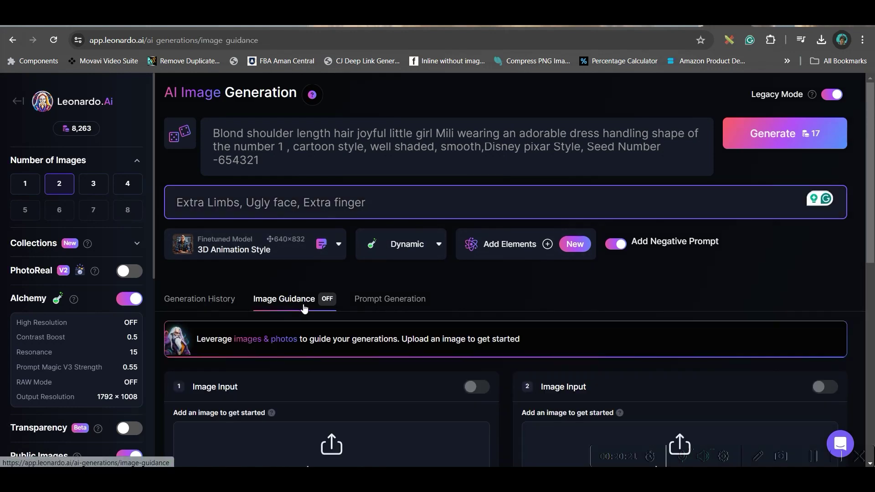
scroll(325, 316, "down", 3)
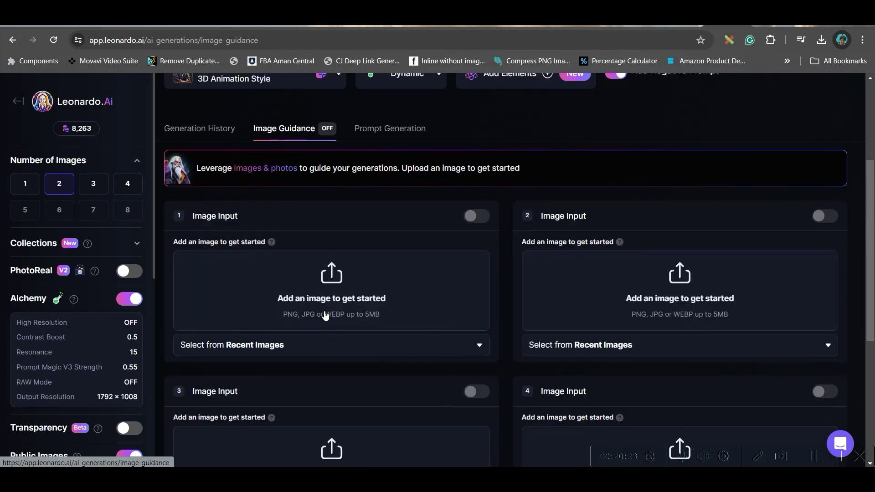
left_click(328, 283)
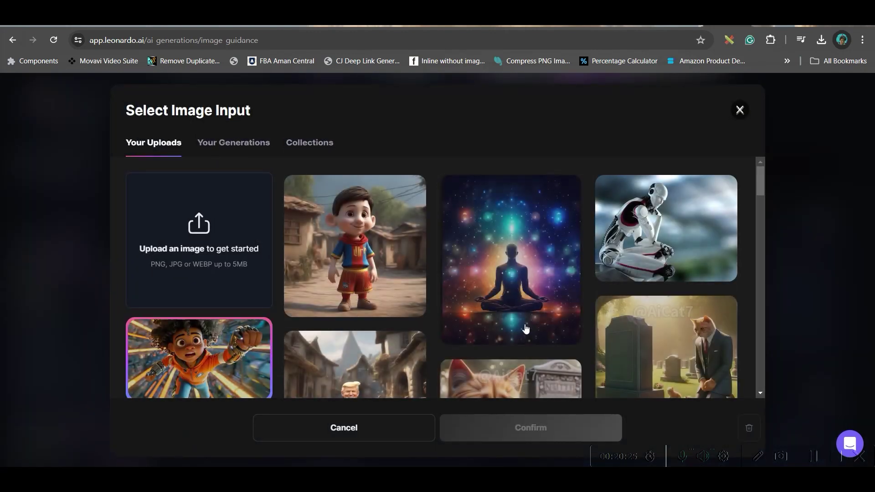
scroll(538, 344, "down", 2)
scroll(615, 306, "down", 3)
scroll(615, 307, "up", 5)
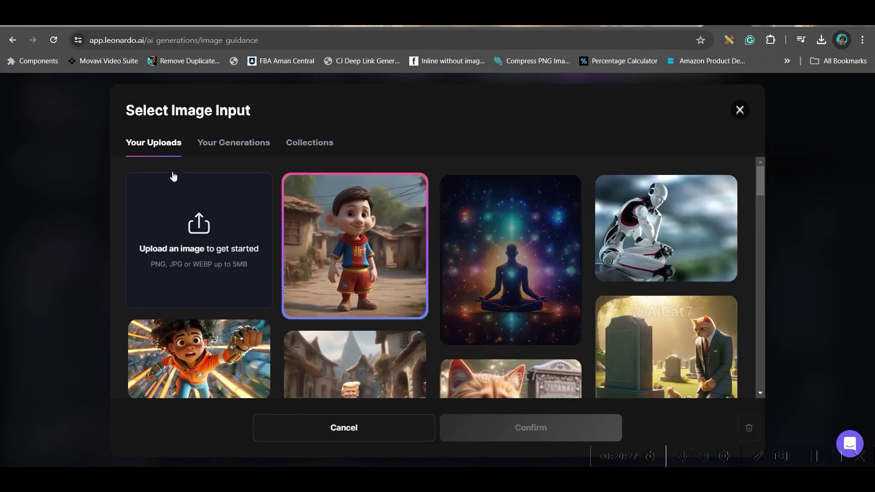
left_click(200, 226)
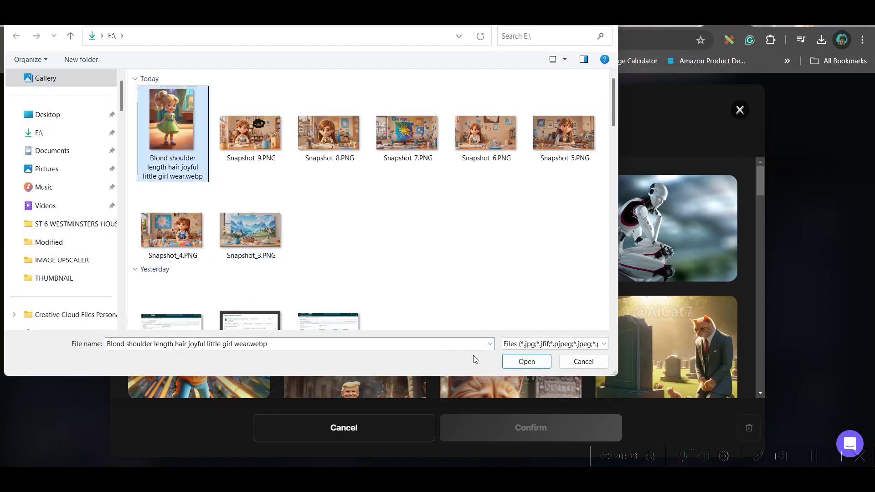
left_click(524, 360)
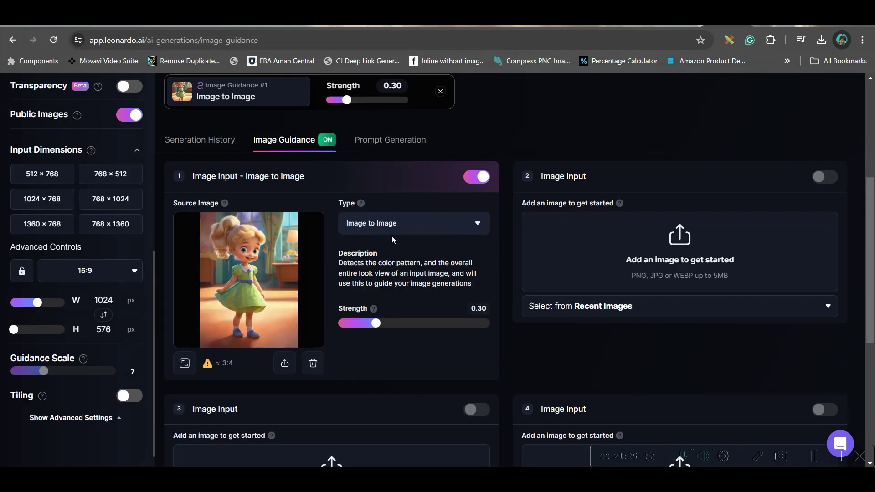
Keep the guidance type as Image to Image with strength 0.40.
left_click(392, 236)
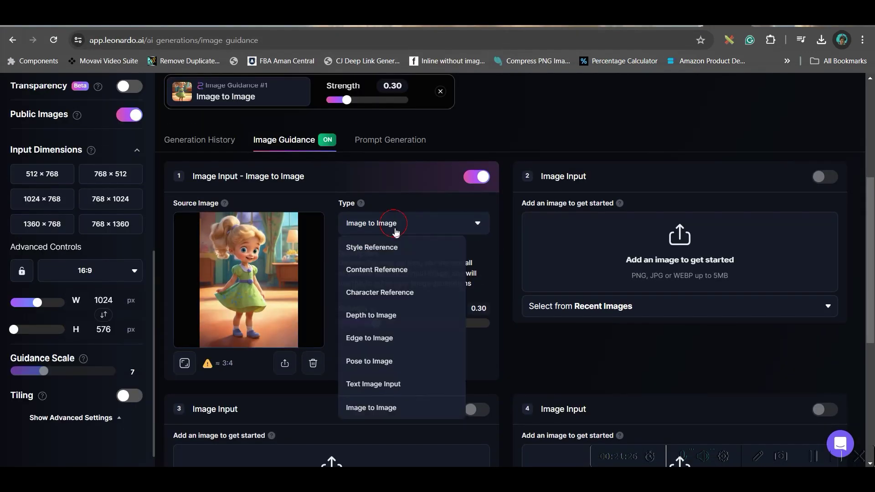
left_click(403, 388)
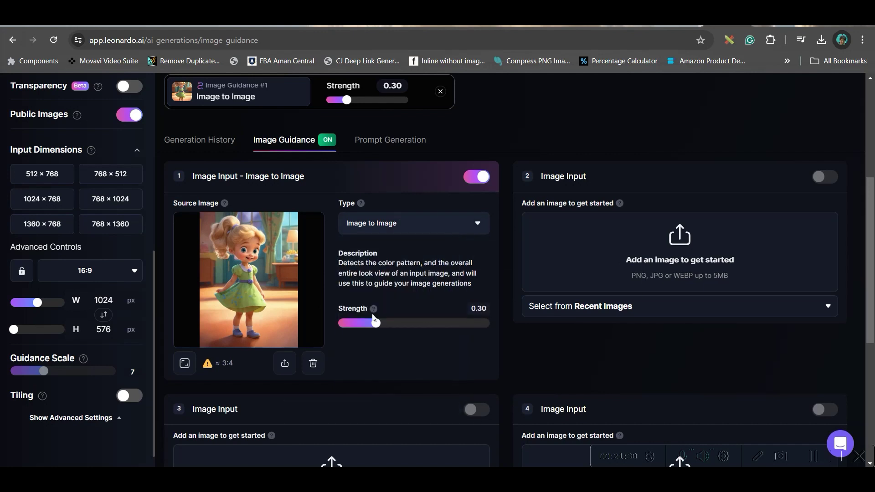
left_click_drag(379, 325, 398, 325)
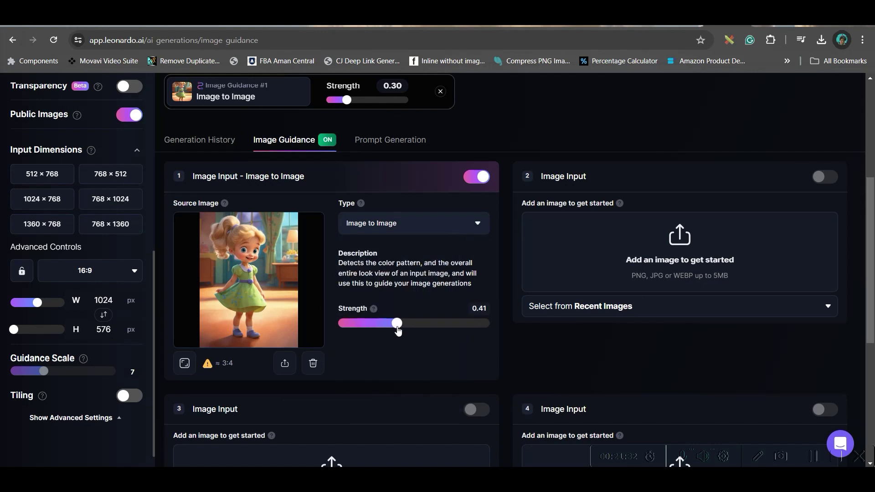
scroll(557, 356, "up", 5)
Generate images, then Alchemy Smooth Upscale the first result and download it.
left_click(770, 176)
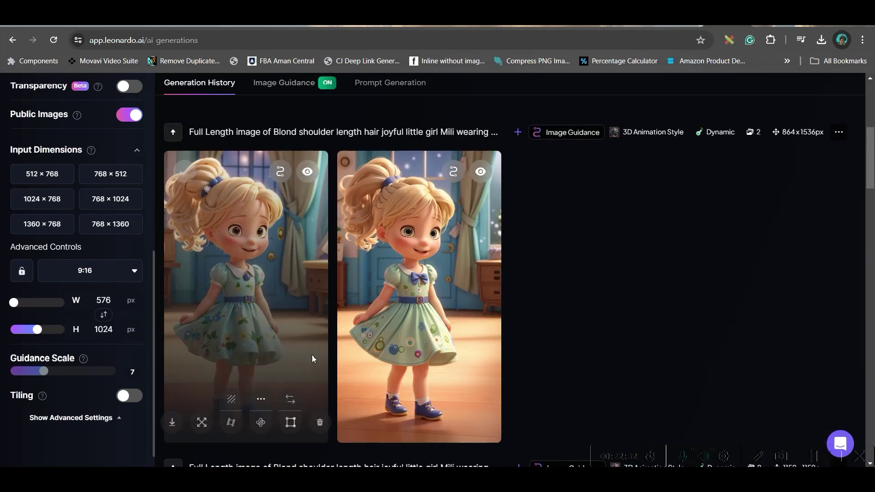
left_click(313, 356)
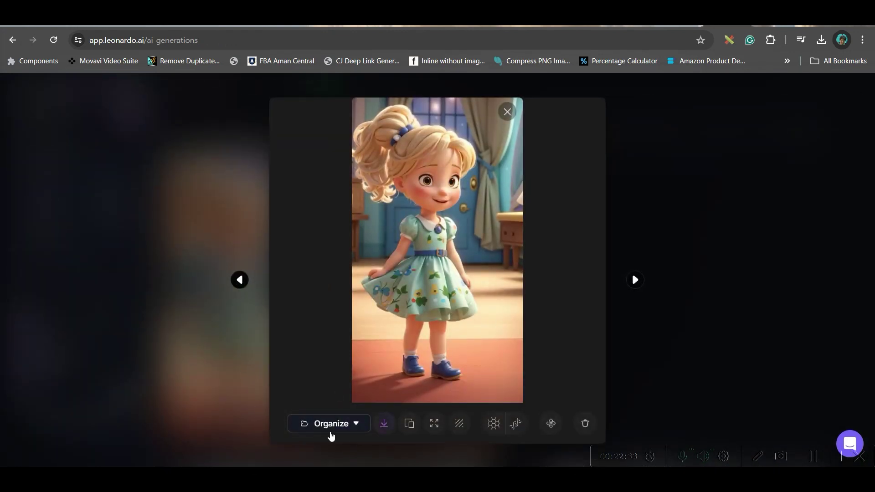
left_click(493, 425)
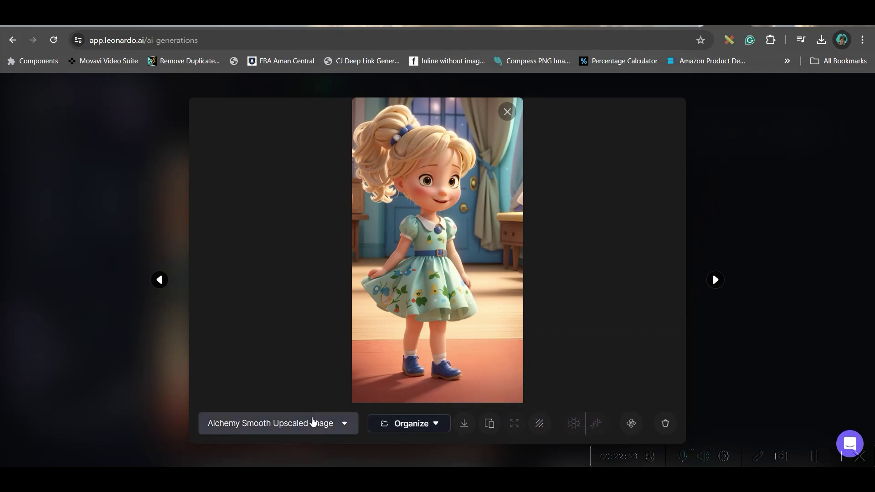
left_click(464, 424)
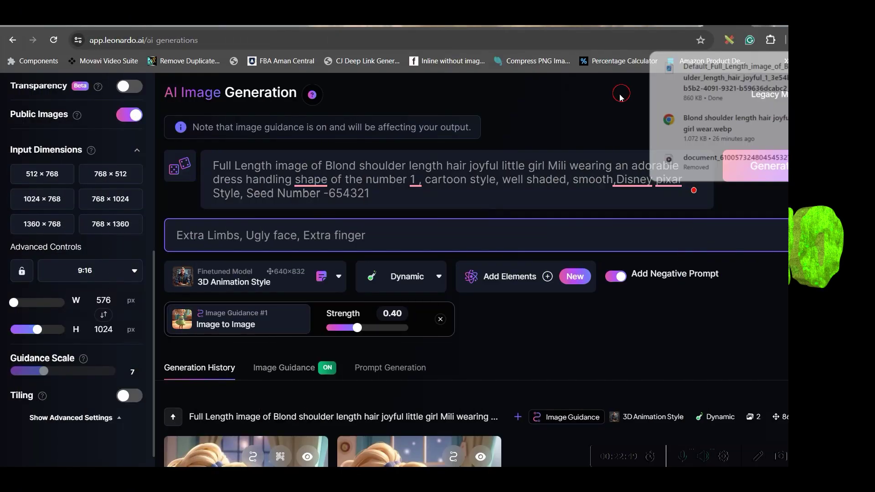
Turn off legacy mode, pick the 3D Render preset and keep Leonardo Vision XL.
left_click(828, 96)
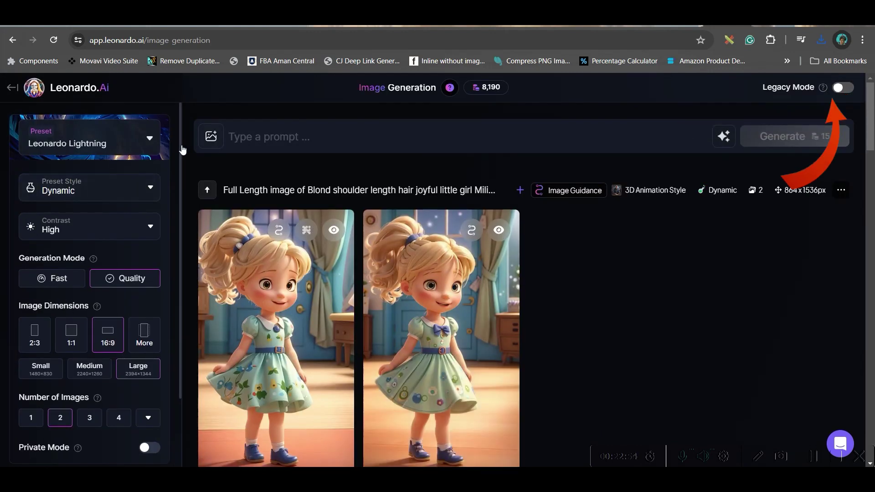
left_click(110, 144)
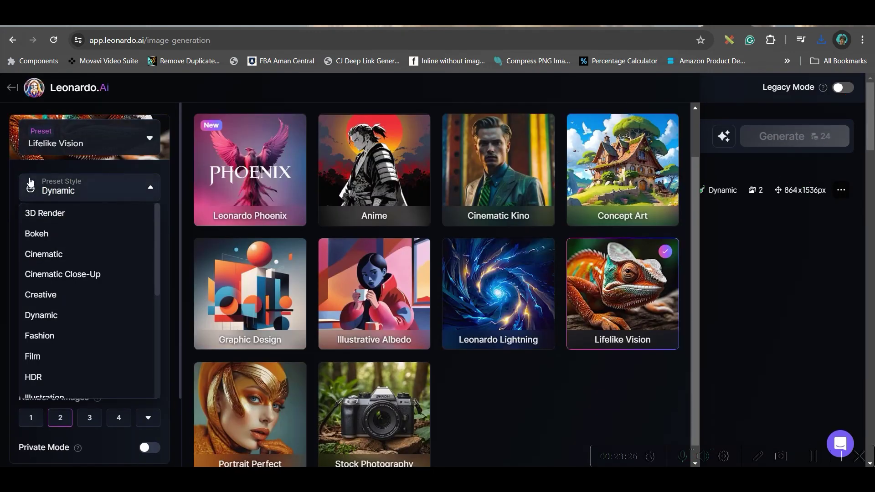
left_click(48, 215)
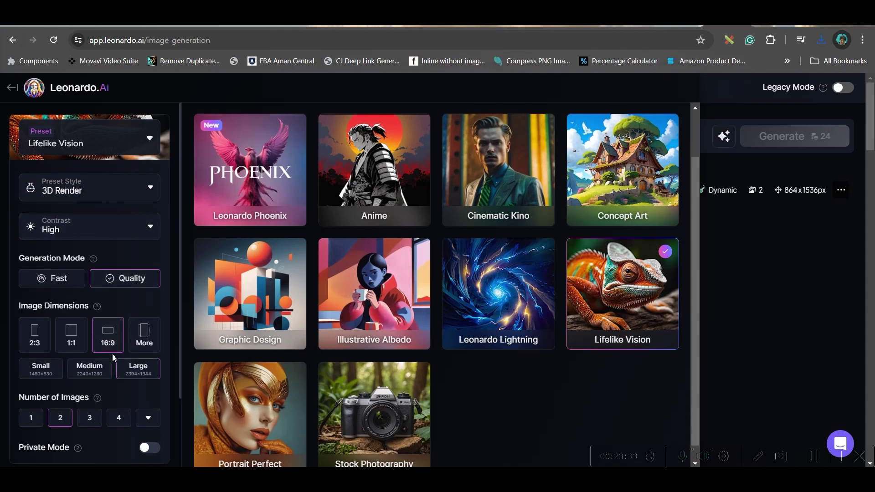
scroll(114, 354, "down", 1)
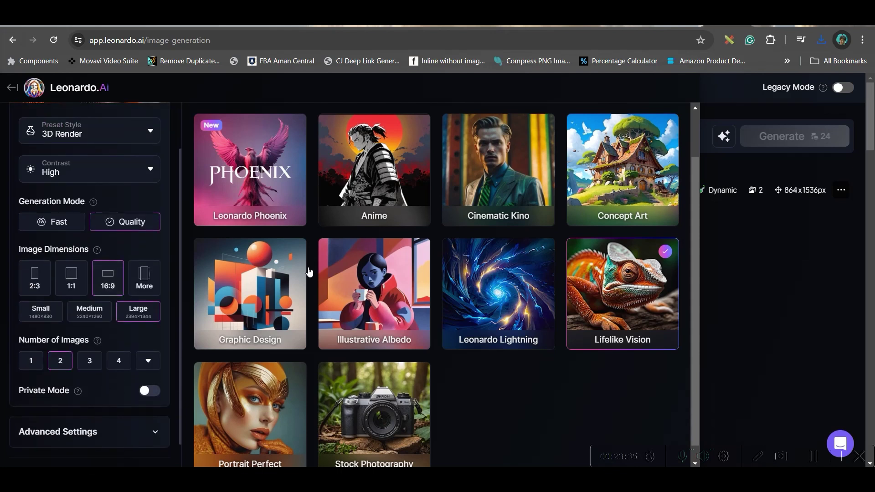
left_click(88, 431)
scroll(109, 328, "down", 3)
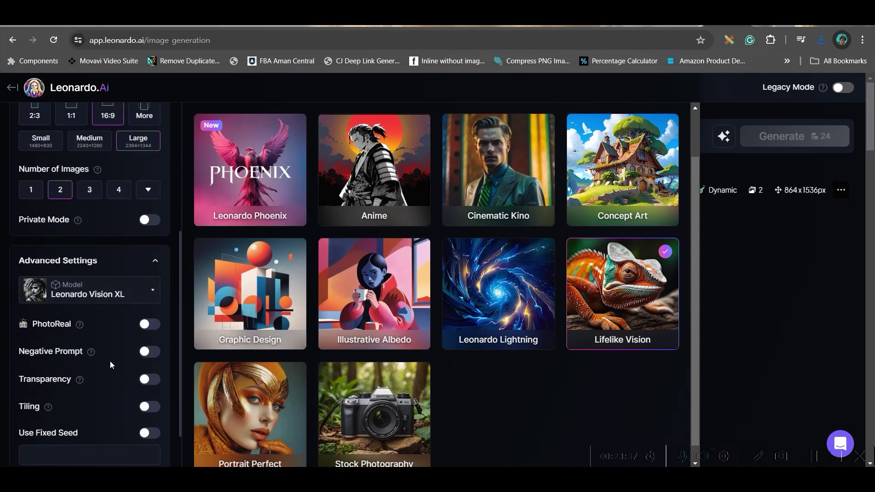
left_click(101, 295)
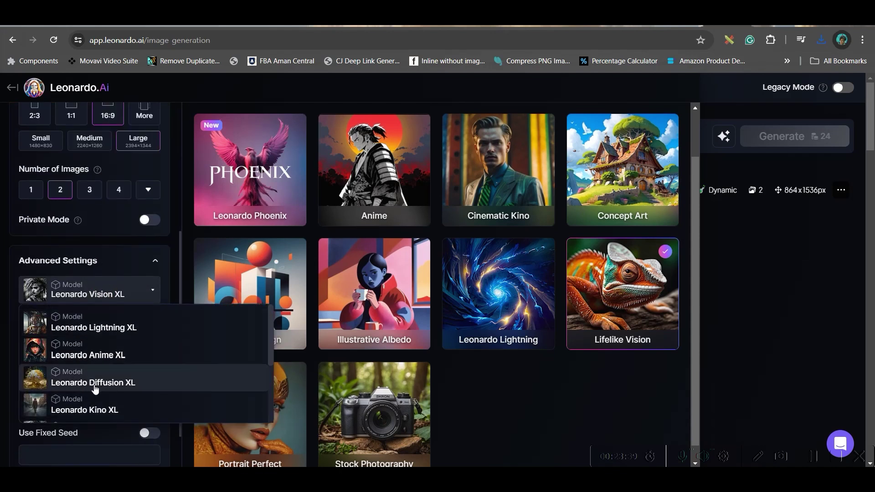
scroll(97, 391, "down", 1)
left_click(94, 381)
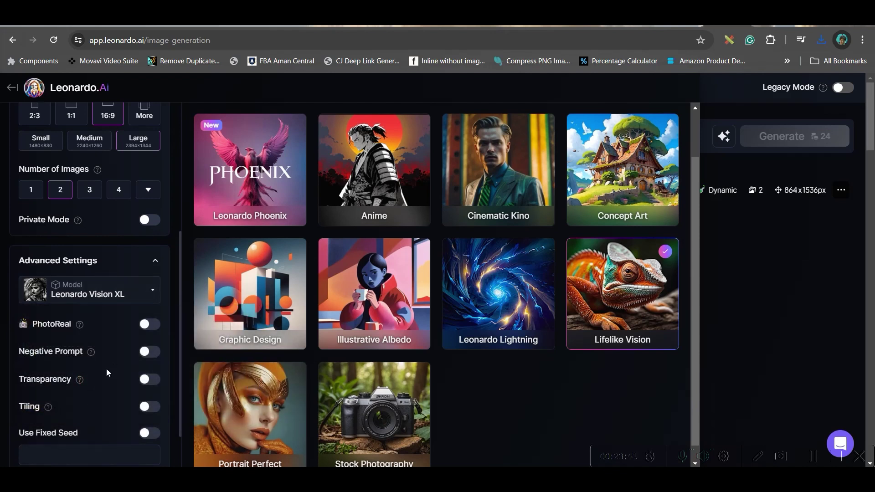
Enable PhotoReal and a negative prompt, then paste the Mili prompt ending Seed Number -654321.
left_click(144, 326)
left_click(150, 352)
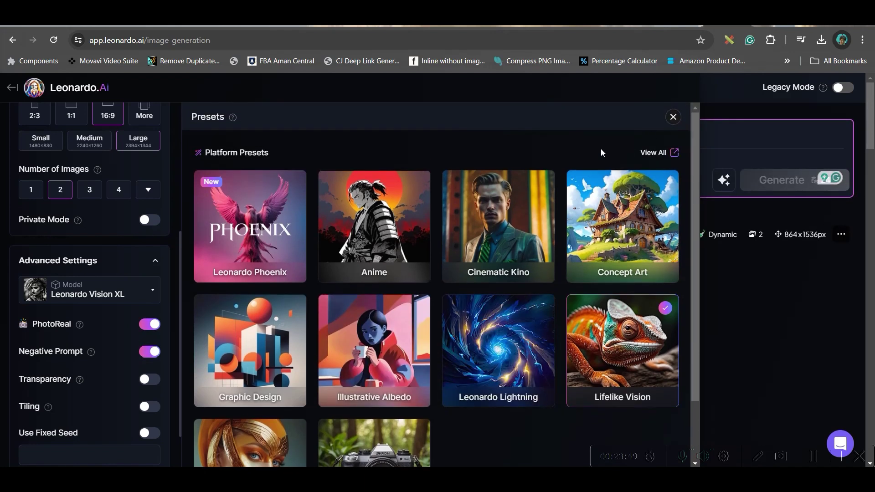
left_click(674, 117)
left_click(420, 134)
type("Blond shoulder length hair joyful little girl Mili wearing an adorable dress handling shape of the number 1 , cartoon style, well shaded, smooth, pixar, Seed Number -654321")
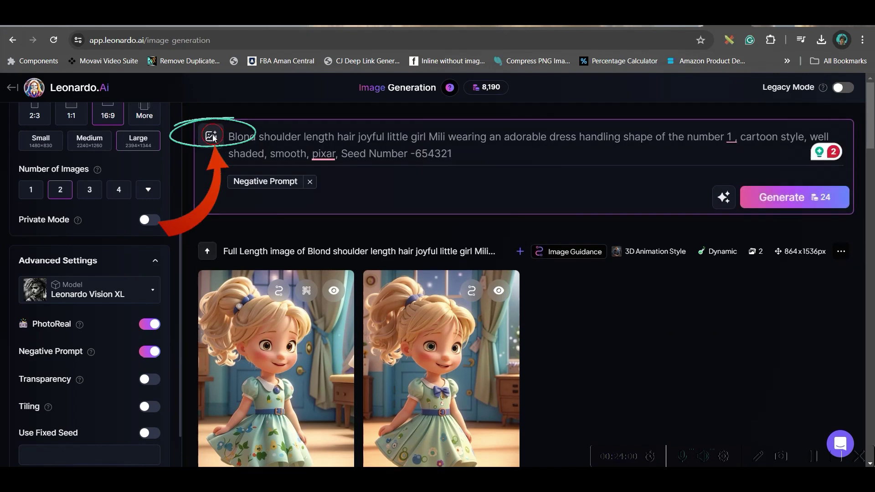
Attach the full-length blond Mili image as a Character Reference.
left_click(210, 136)
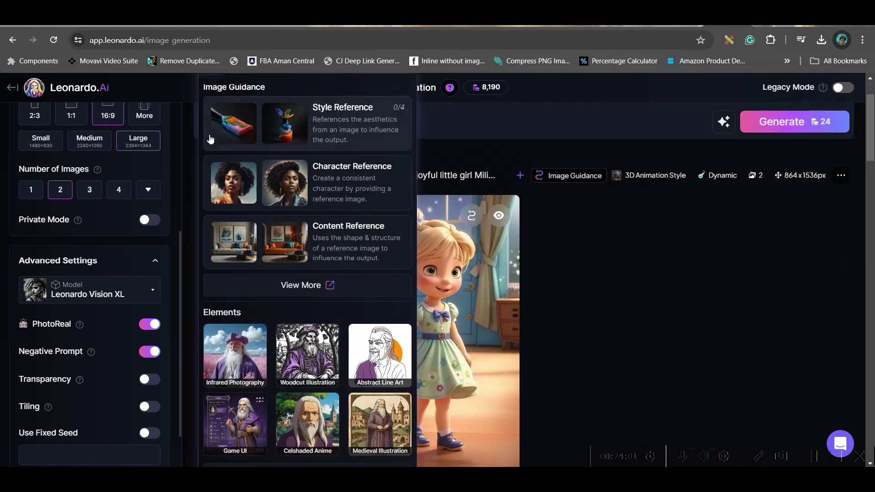
left_click(339, 170)
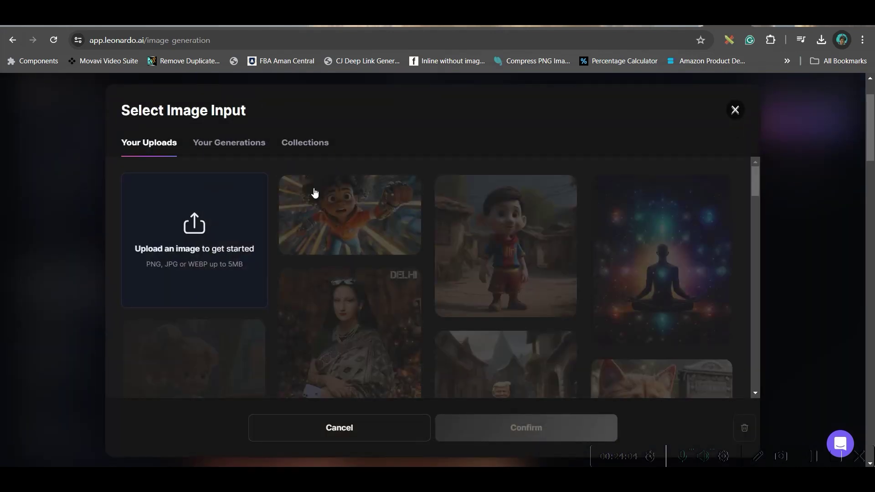
left_click(206, 240)
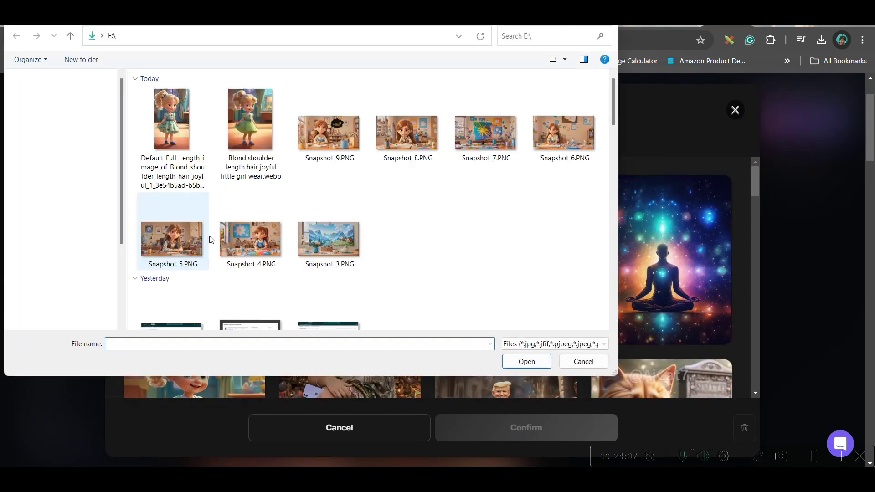
left_click(176, 130)
left_click(524, 362)
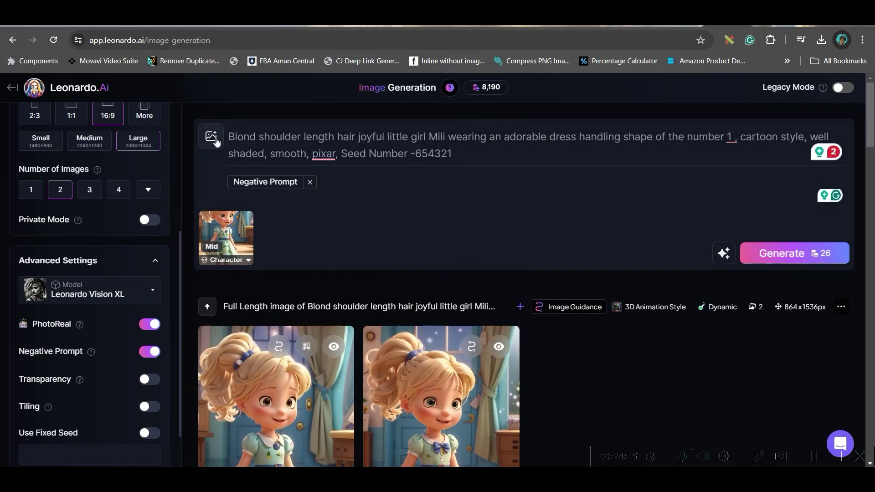
Add Snapshot_9.PNG, the painting-desk image, as Pose to Image guidance.
left_click(212, 136)
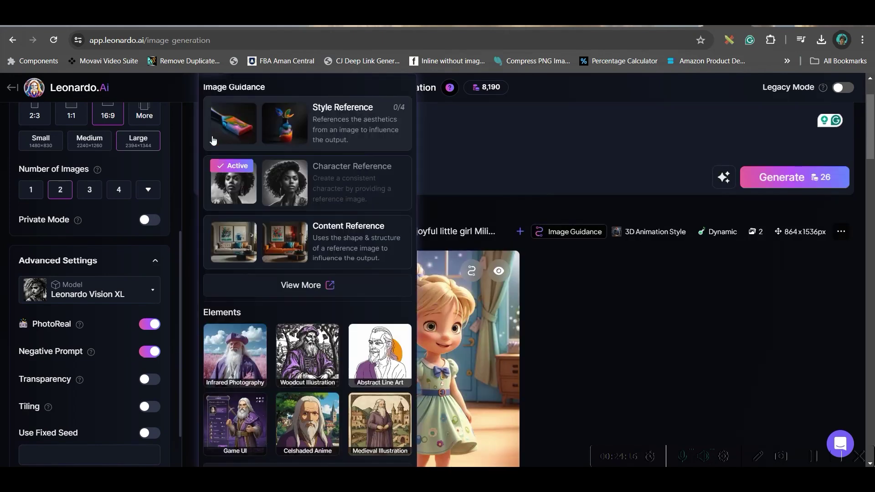
left_click(330, 200)
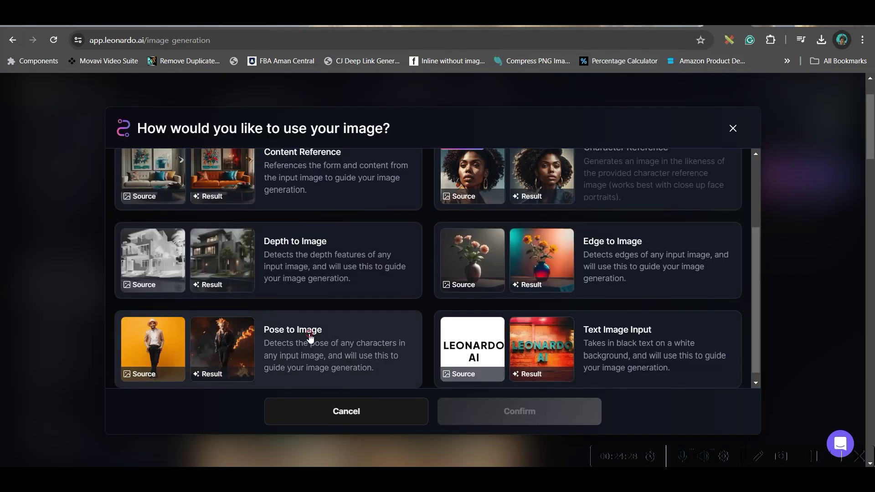
left_click(310, 337)
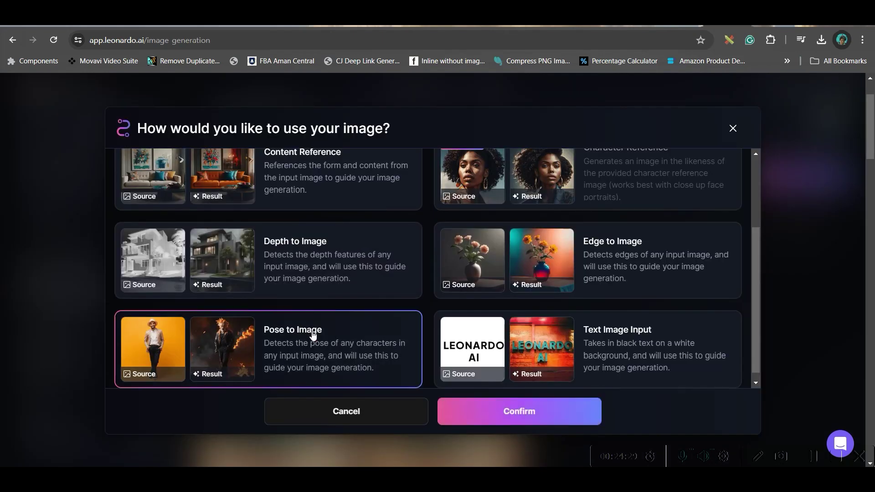
left_click(581, 420)
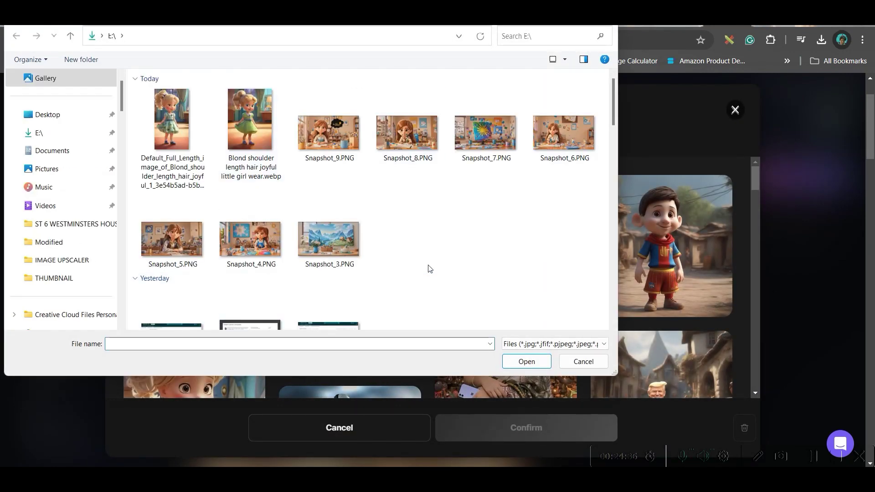
left_click(336, 144)
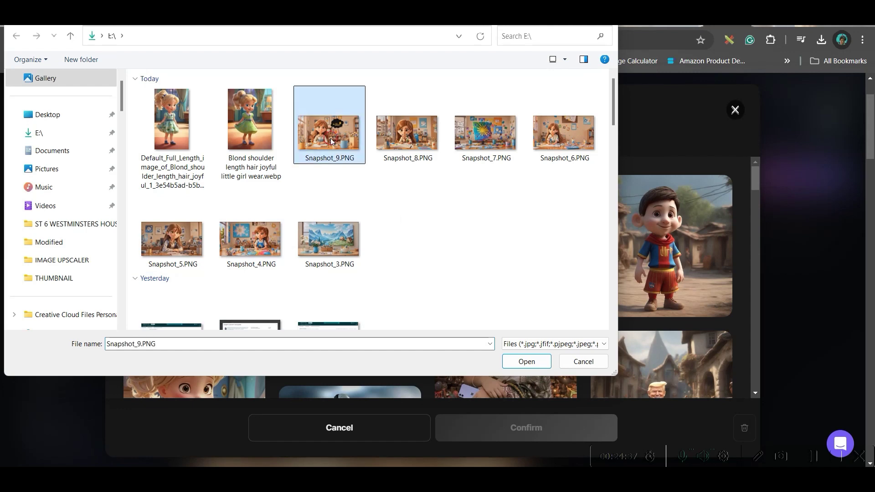
left_click(529, 362)
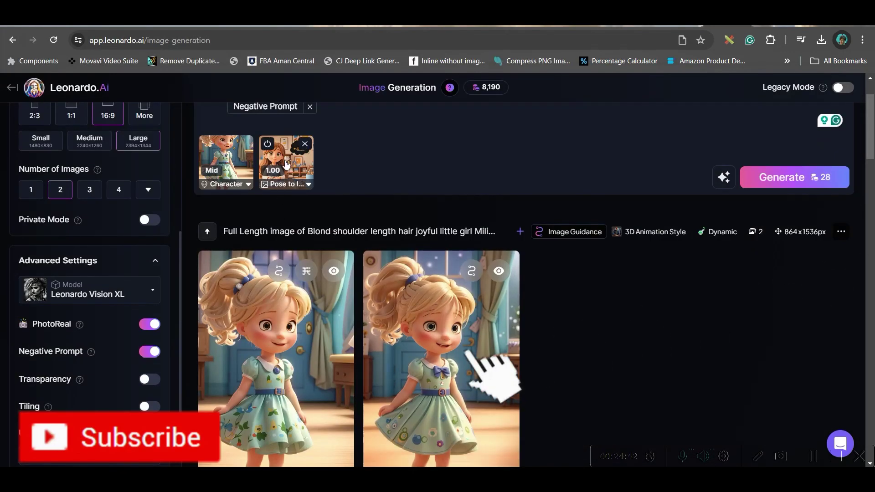
Set Pose to Image strength to 1.25 and Character Reference strength to High.
left_click(285, 177)
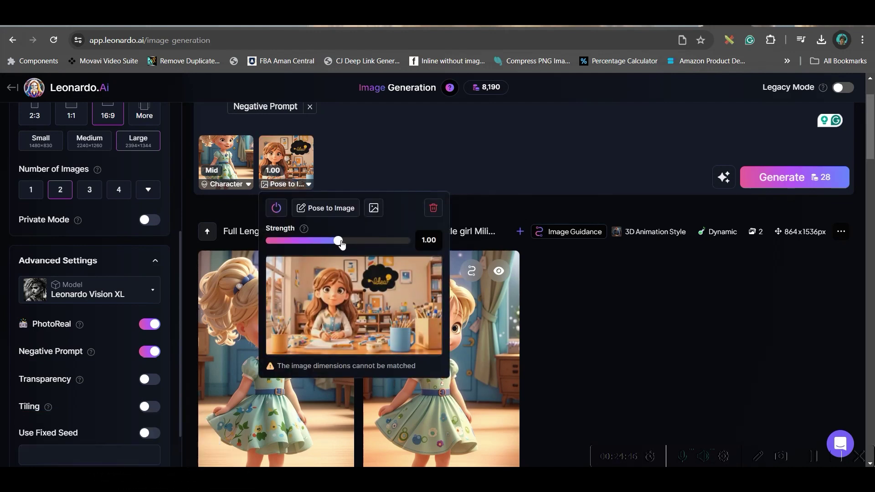
left_click_drag(342, 244, 352, 249)
left_click(378, 165)
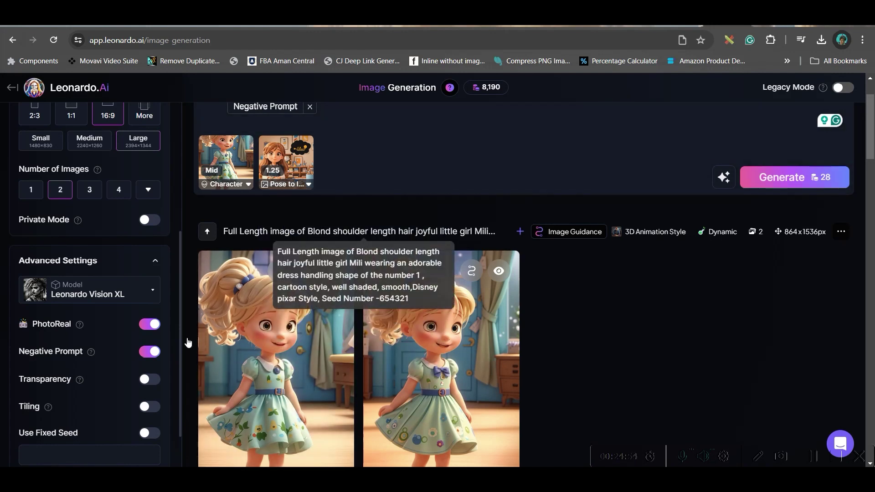
scroll(100, 209, "up", 4)
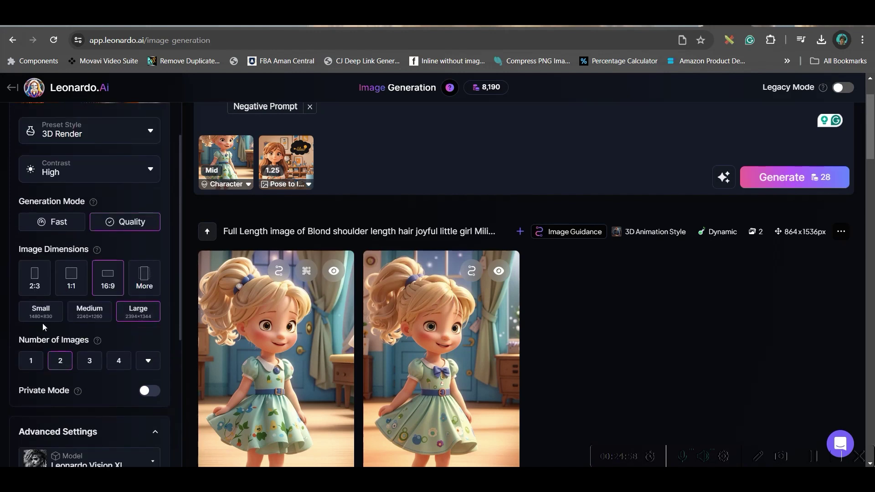
scroll(399, 165, "up", 2)
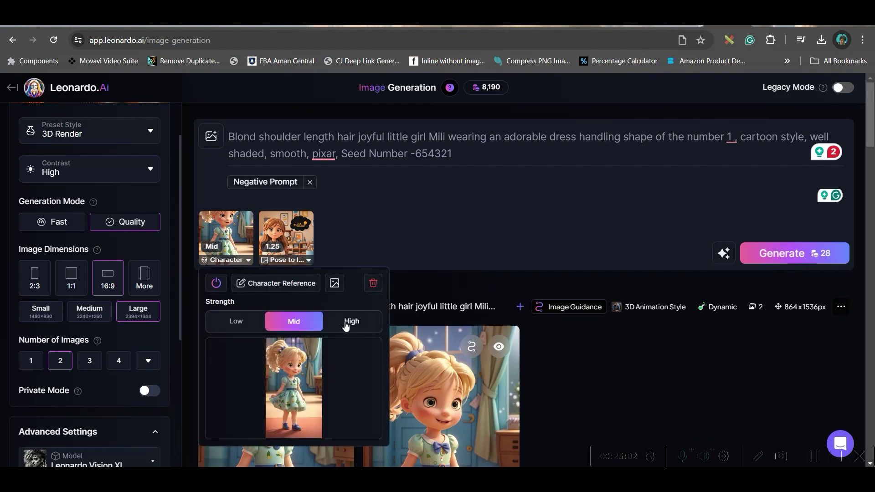
left_click(349, 323)
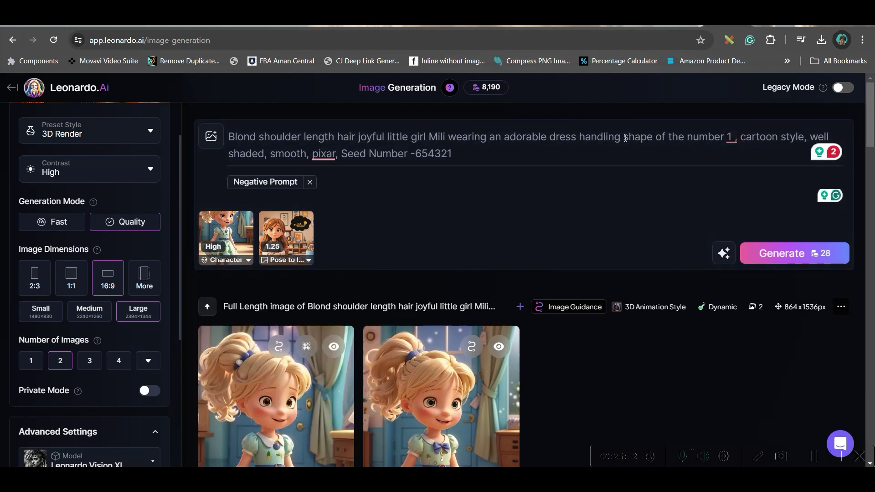
Edit the prompt to 'Sitting in her Painting Studio' with 'Disney Pixar Style' and generate.
left_click_drag(736, 137, 579, 137)
type("Sitting in her Painting Studio")
left_click(314, 154)
type("Disney Pixar Style")
left_click(789, 256)
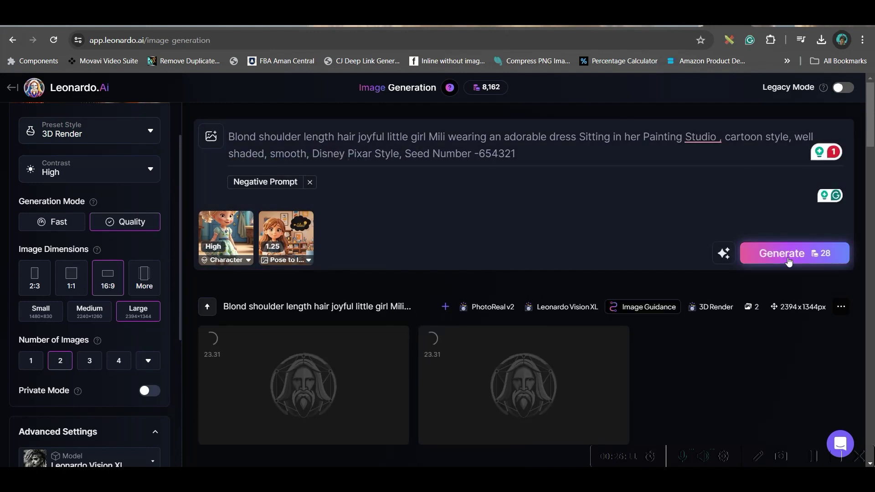
View both studio images, smooth-upscale the first, and delete the Pose to Image reference.
left_click(524, 378)
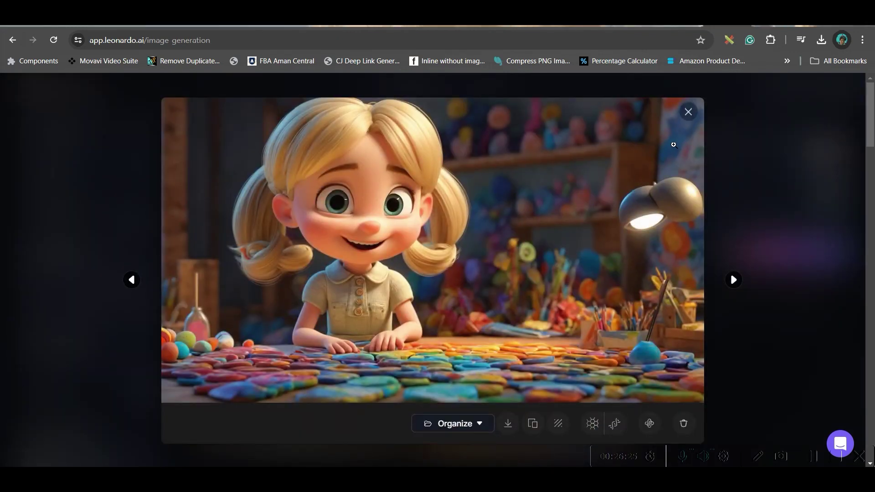
left_click(688, 112)
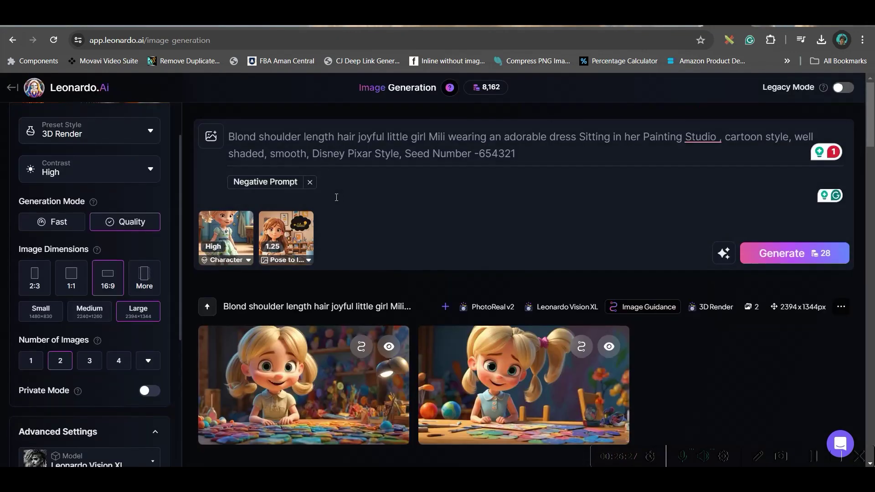
left_click(310, 387)
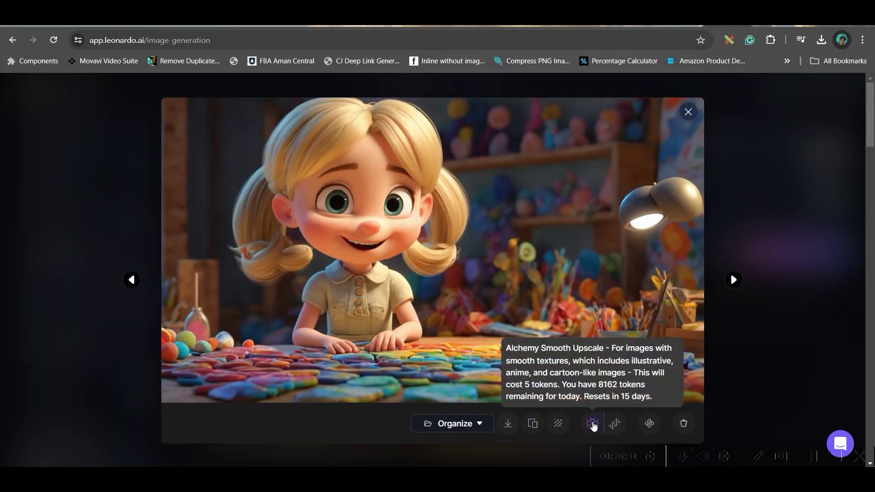
left_click(597, 429)
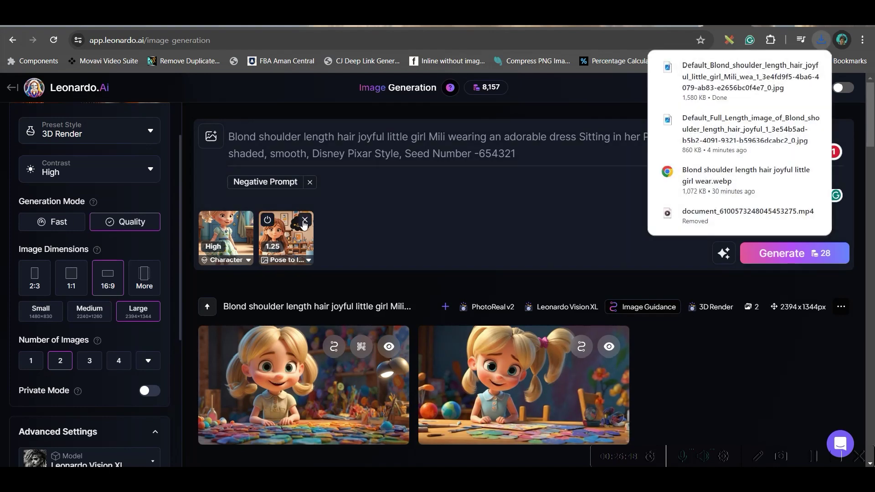
left_click(304, 221)
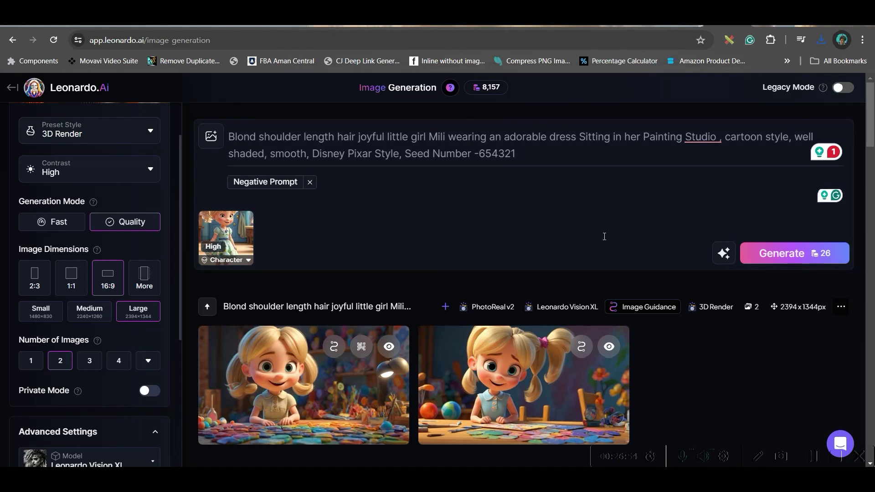
Return to the Canva story design and select the 'Running in garden' caption.
left_click(652, 26)
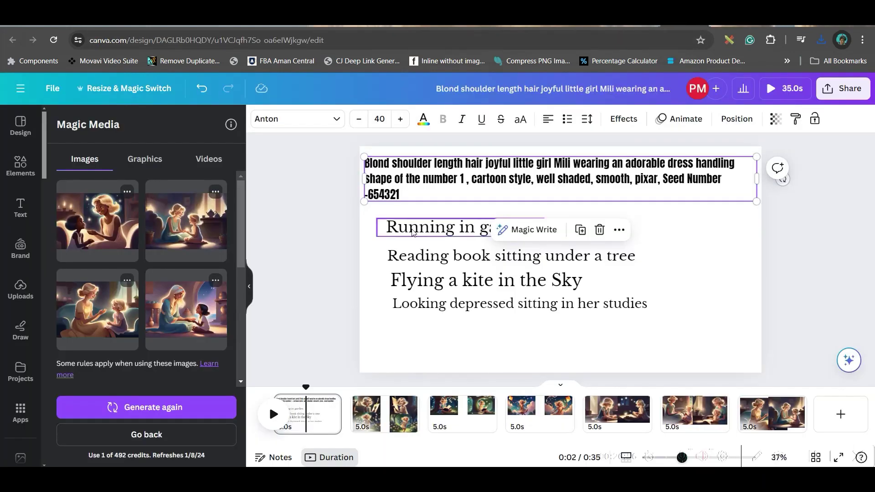
left_click(418, 229)
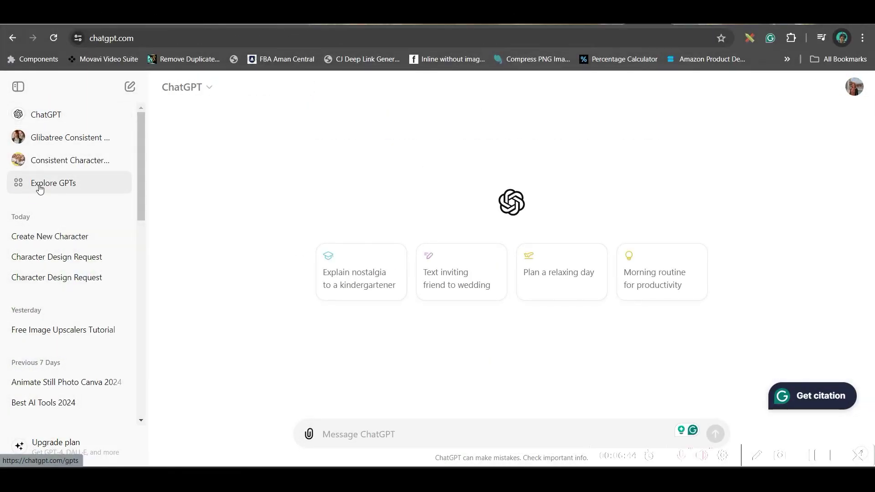
Browse Explore GPTs and recently used GPTs, then open Glibatree Consistent Character Assistant from the sidebar.
left_click(40, 188)
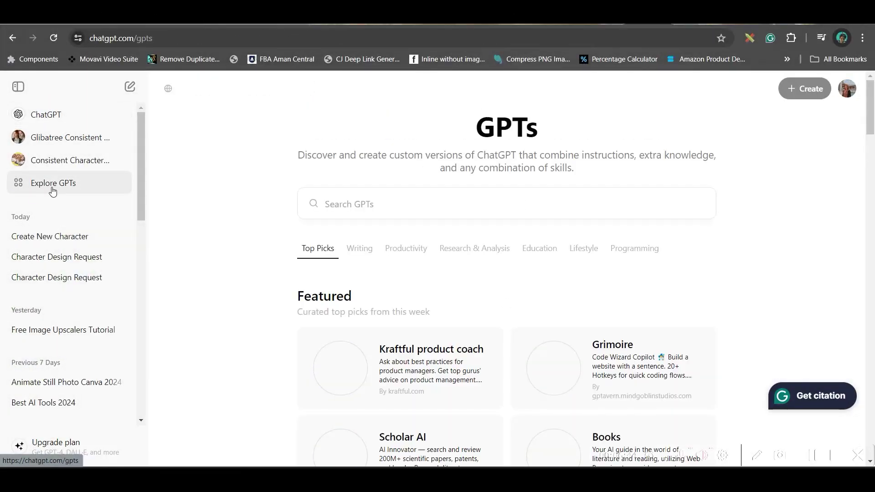
left_click(354, 202)
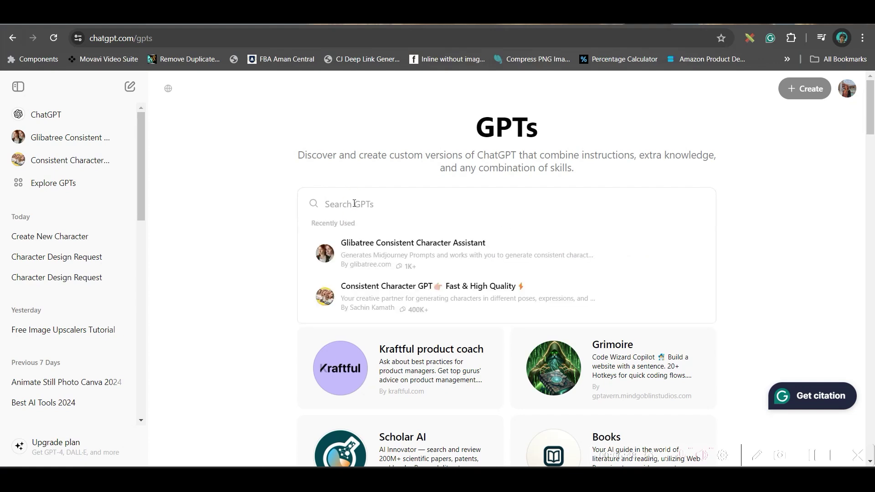
left_click(392, 250)
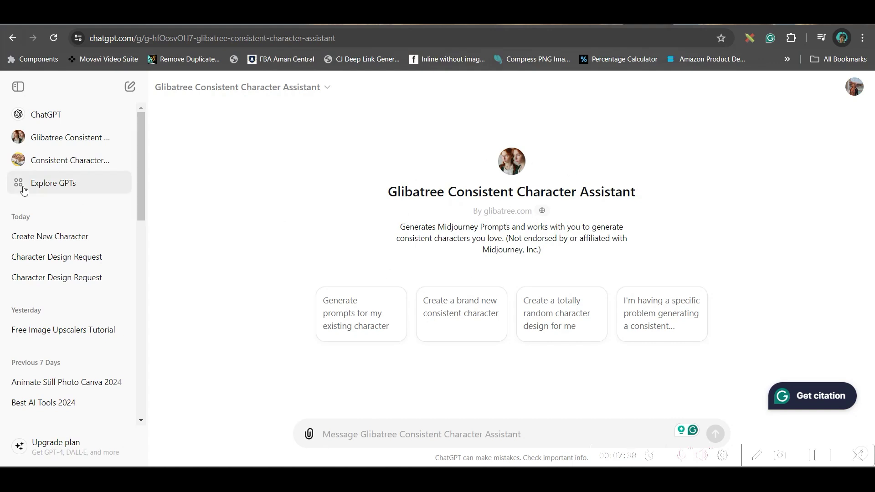
left_click(54, 183)
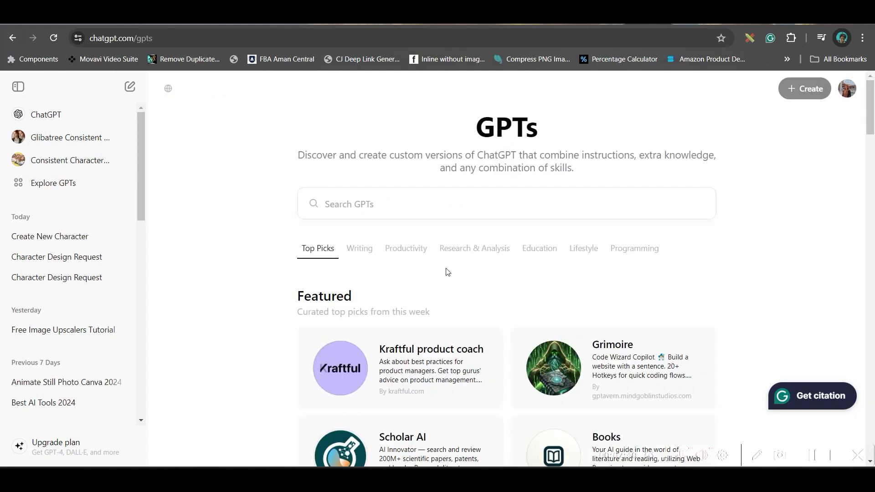
left_click(64, 161)
left_click(90, 155)
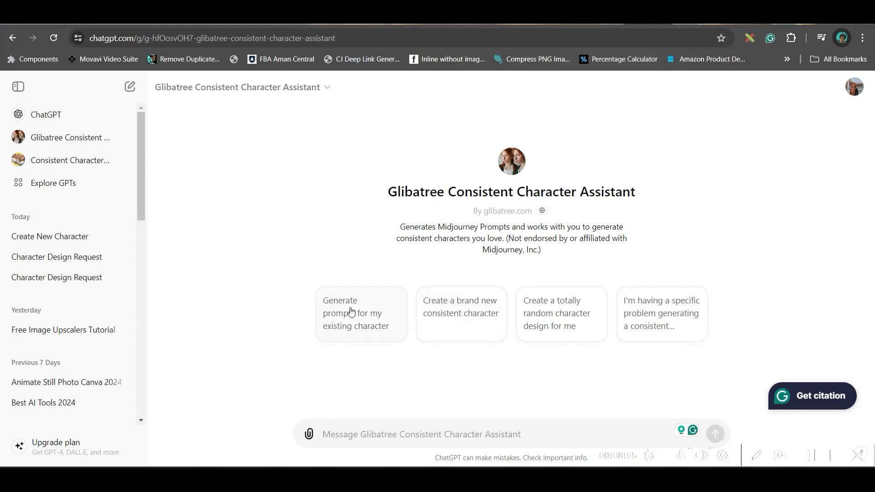
Send the yellow-frock garden girl description to Glibatree and copy its six-panel collage prompt.
left_click(369, 314)
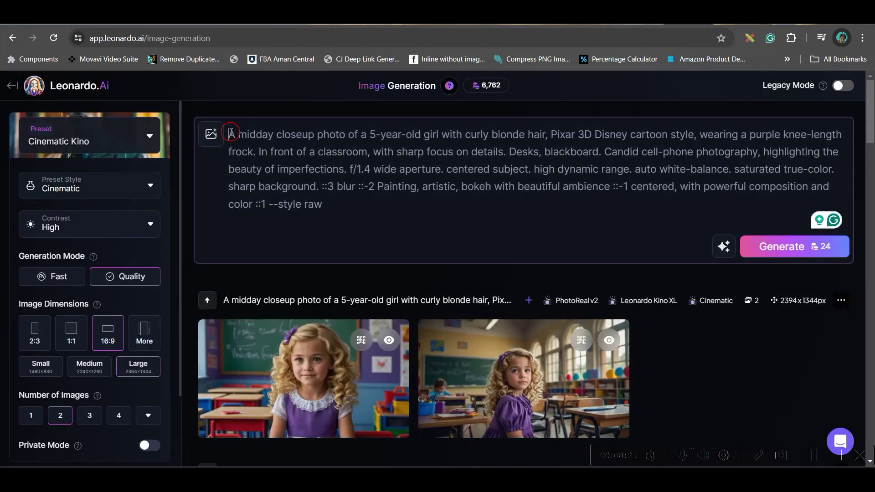
left_click_drag(232, 134, 336, 209)
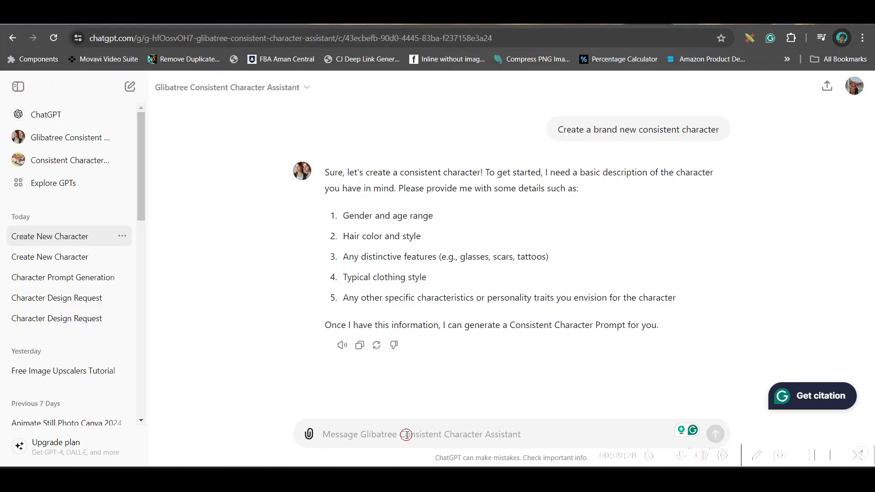
type("5 year old girl with curly Blond shoulder-length hair, from UK, Pixar 3D Disney cartoon style, wearing a Purple Knee length Frock, standing in a colorful garden, Front view, very happy & wearing a cute smile on her face")
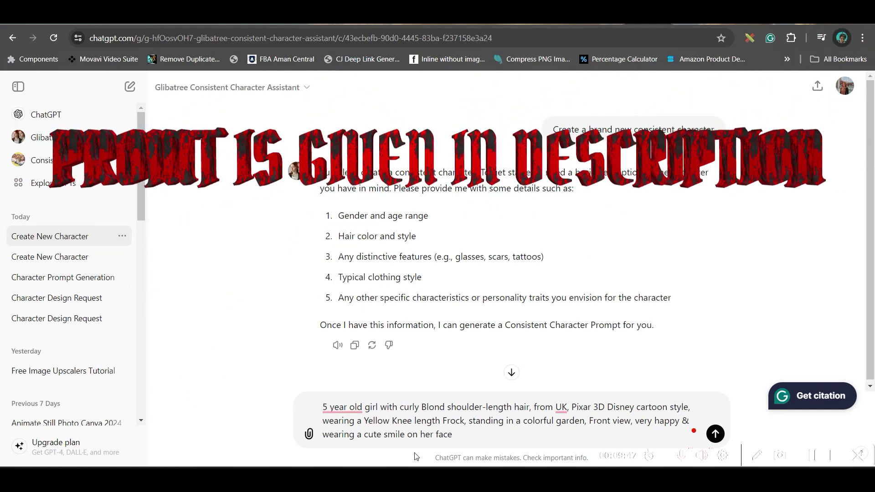
left_click(716, 434)
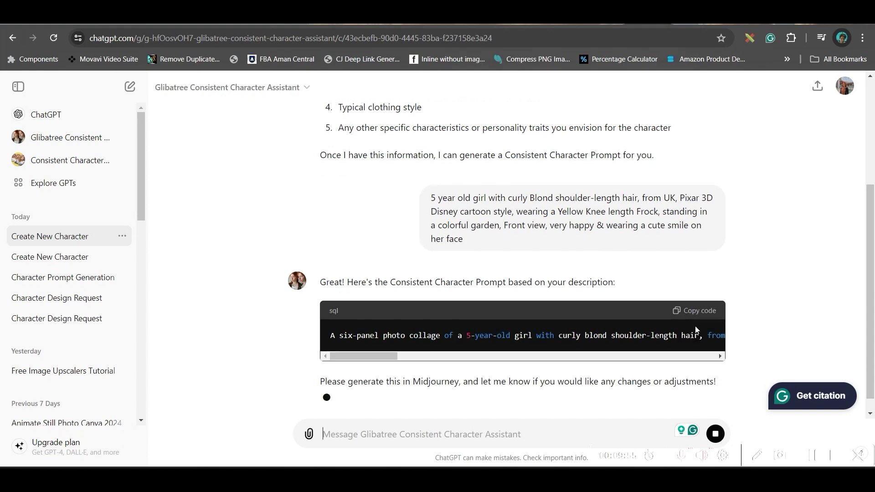
left_click(697, 280)
Generate images in Canva's Magic Media from the knee-length-frock girl description.
left_click(540, 28)
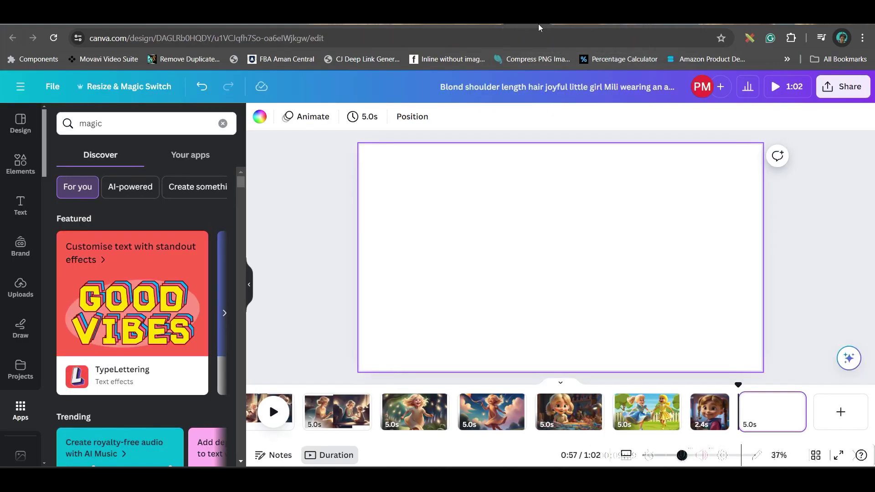
left_click(120, 123)
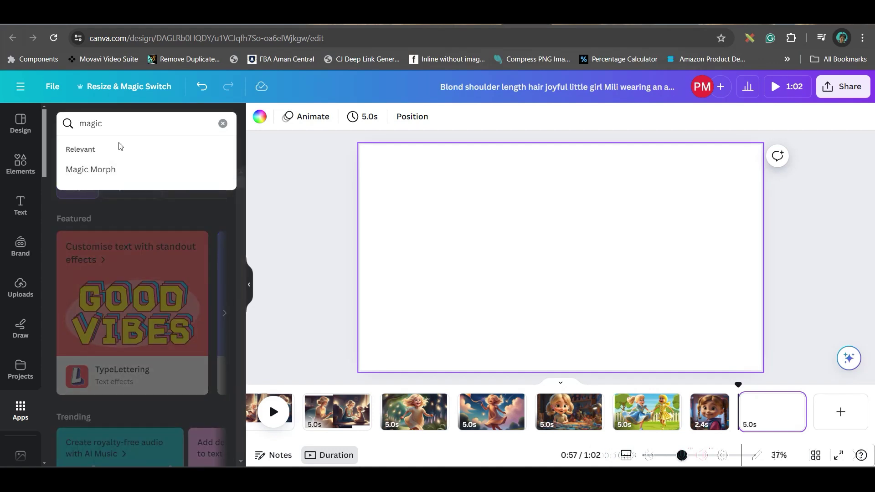
type("me")
left_click(139, 196)
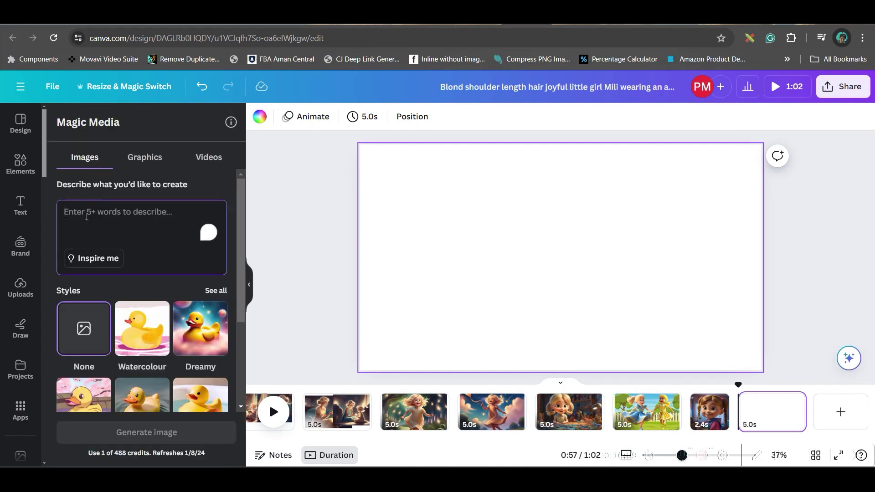
key("ctrl+v")
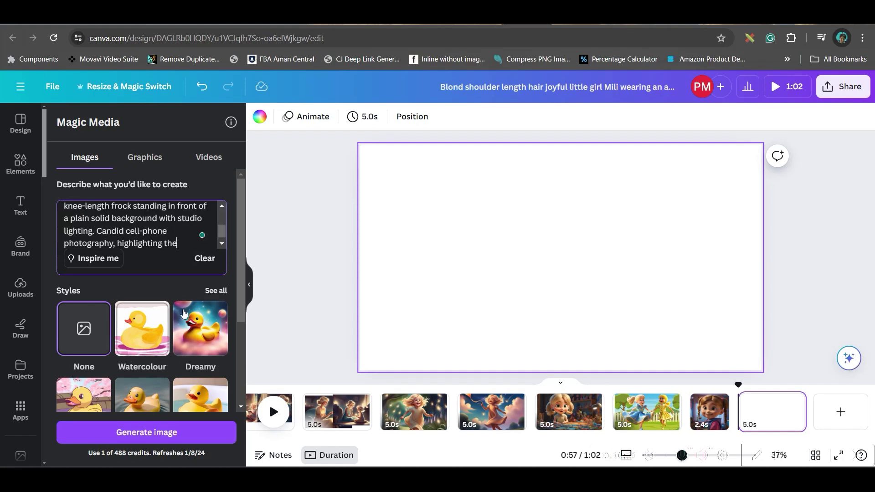
left_click(169, 436)
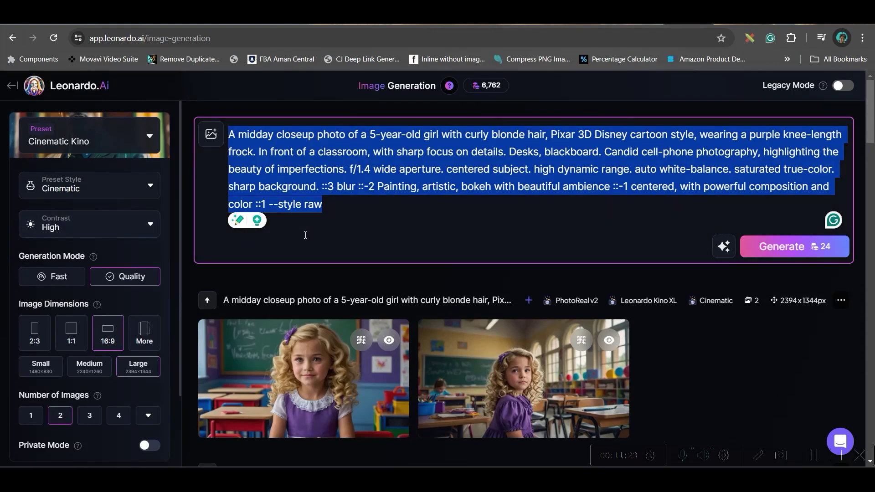
Generate from the six-panel collage prompt in Leonardo, then replace it with the next prompt.
key("ctrl+v")
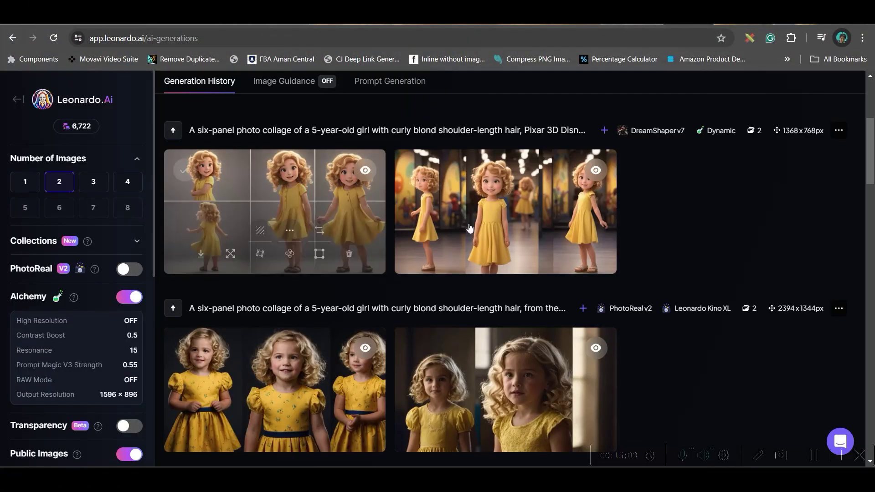
scroll(456, 256, "up", 4)
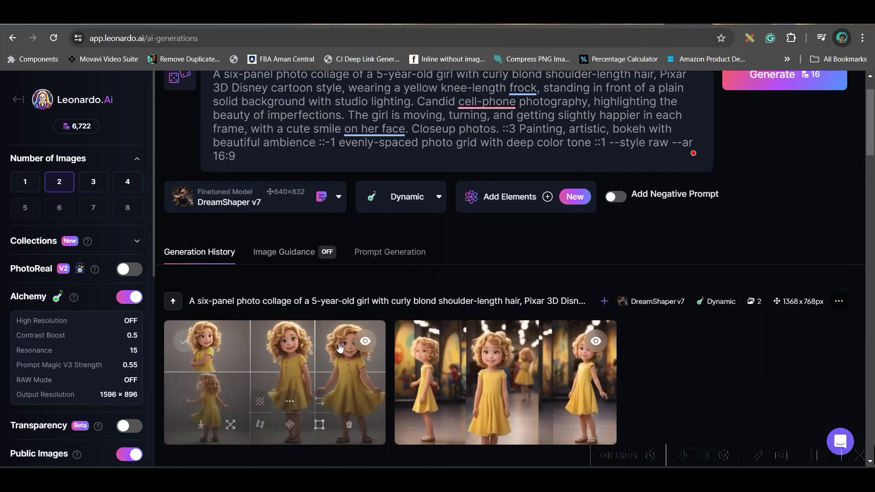
scroll(242, 158, "up", 1)
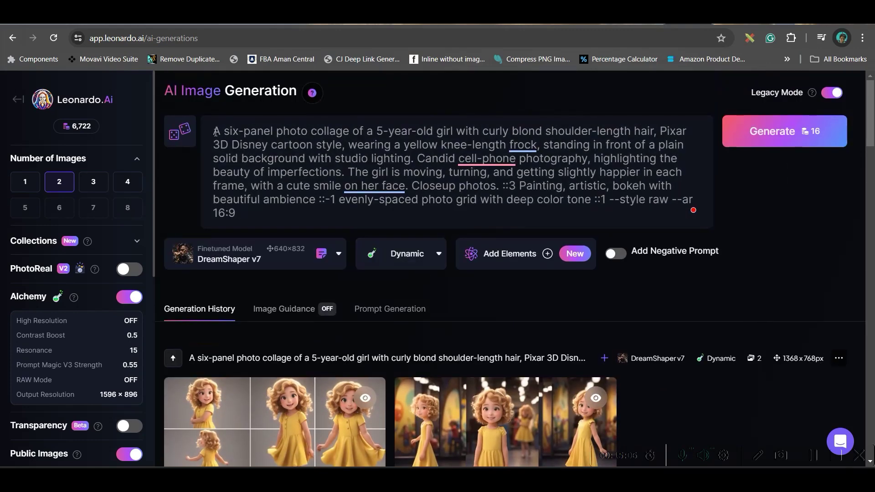
left_click_drag(216, 132, 315, 217)
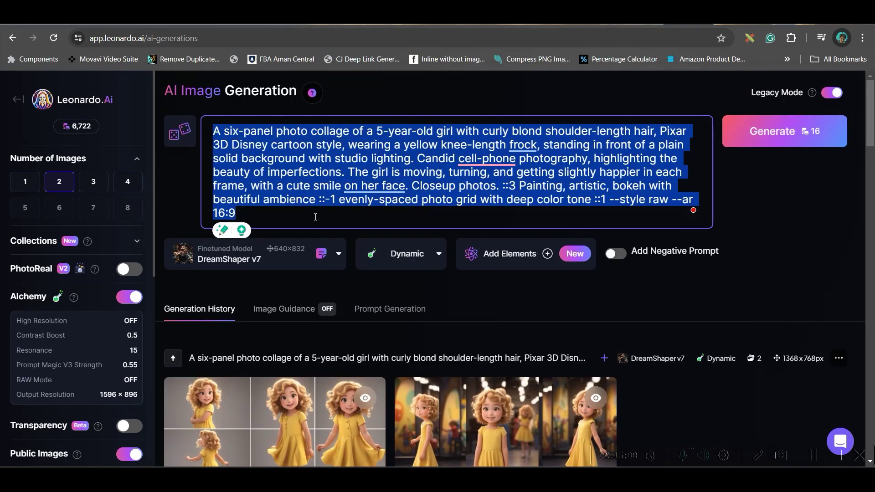
key("ctrl+v")
Generate the standing-in-garden images and copy the Sitting pose prompt from ChatGPT.
left_click(766, 140)
key("ctrl+Tab")
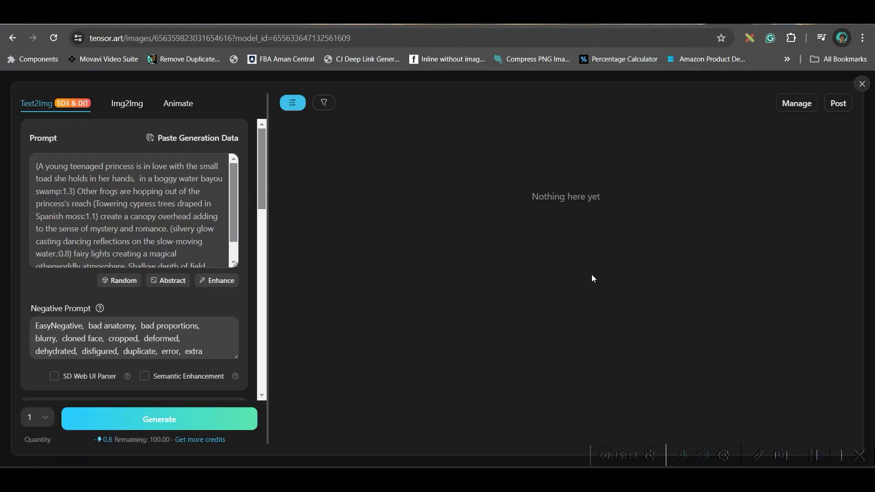
left_click(663, 24)
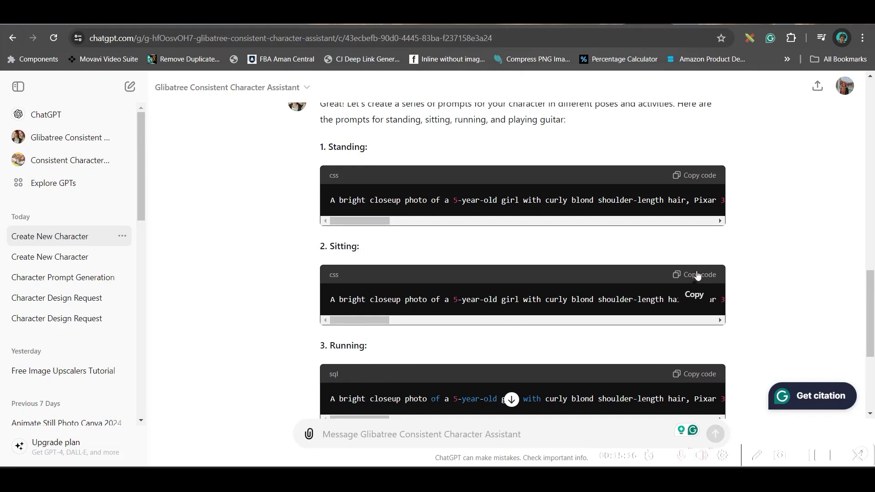
left_click(695, 274)
Generate garden-bench sitting images in Leonardo from the pasted Sitting prompt.
key("ctrl+shift+Tab")
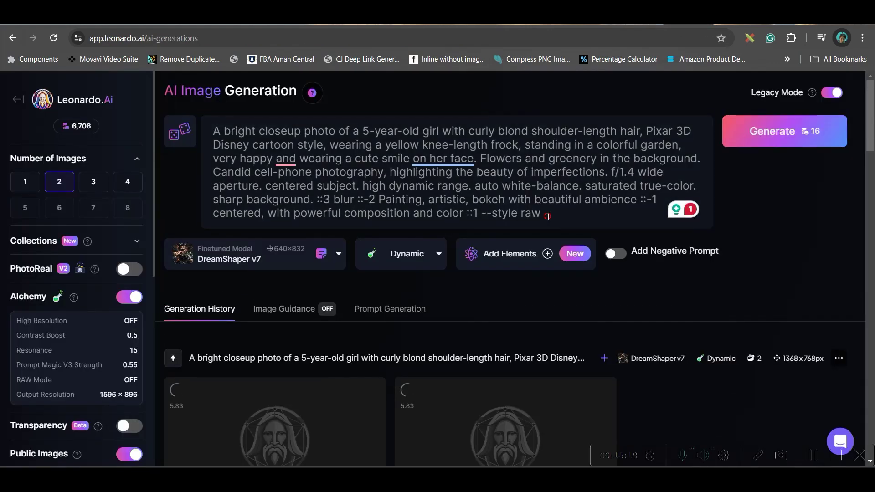
left_click_drag(543, 213, 206, 124)
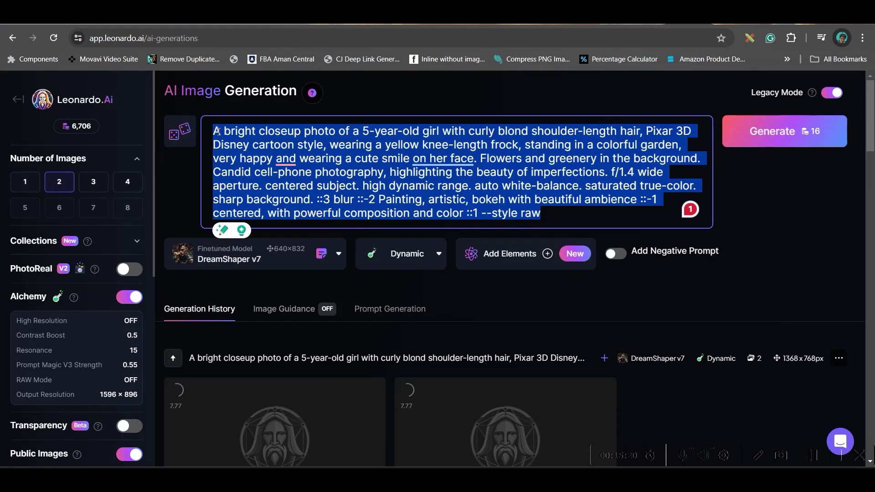
key("ctrl+v")
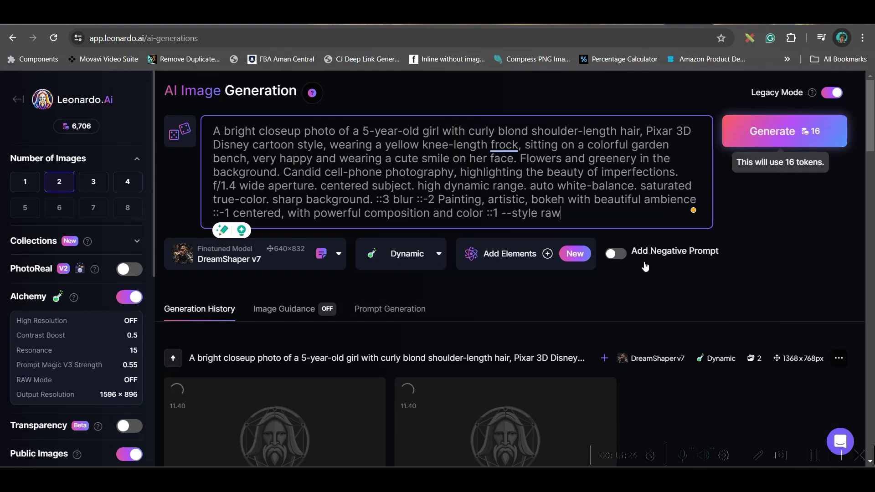
left_click(774, 132)
key("ctrl+Tab")
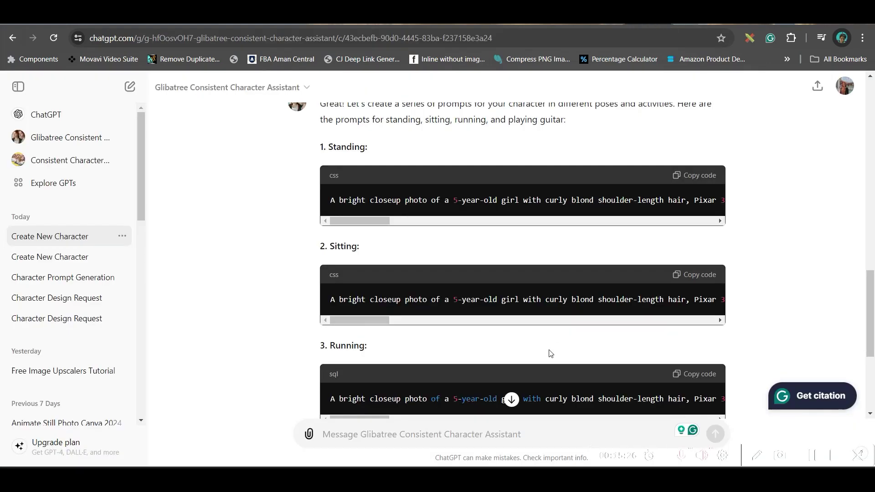
scroll(396, 362, "down", 2)
scroll(524, 340, "down", 1)
Switch back to the Leonardo.Ai tab.
key("ctrl+Tab")
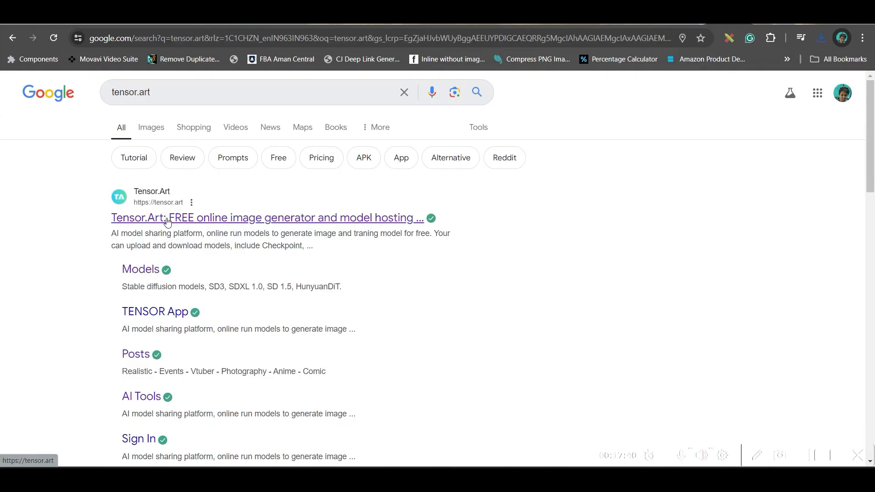
On Tensor.Art, filter Models by the 3D tag and open a princess Rosalina image's details.
left_click(167, 221)
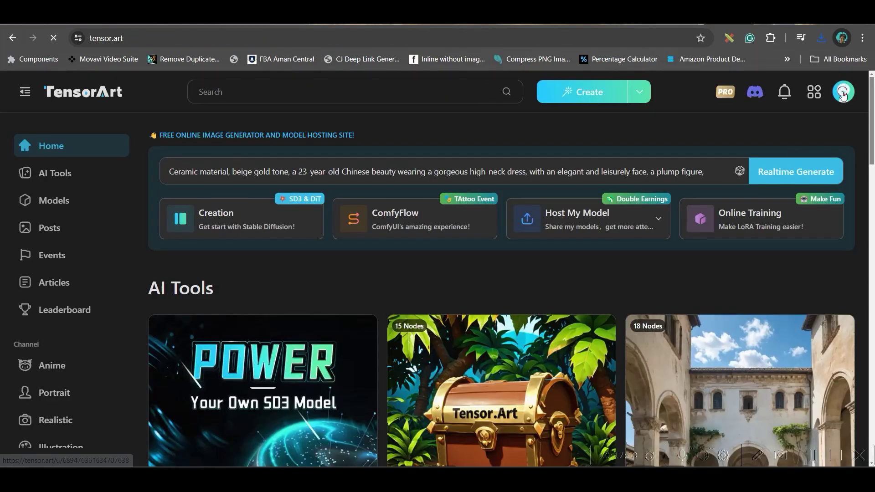
left_click(843, 94)
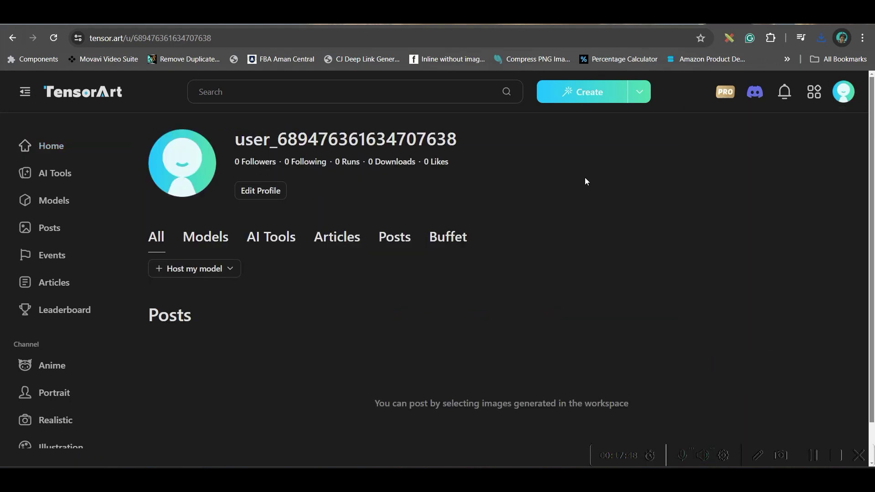
left_click(55, 207)
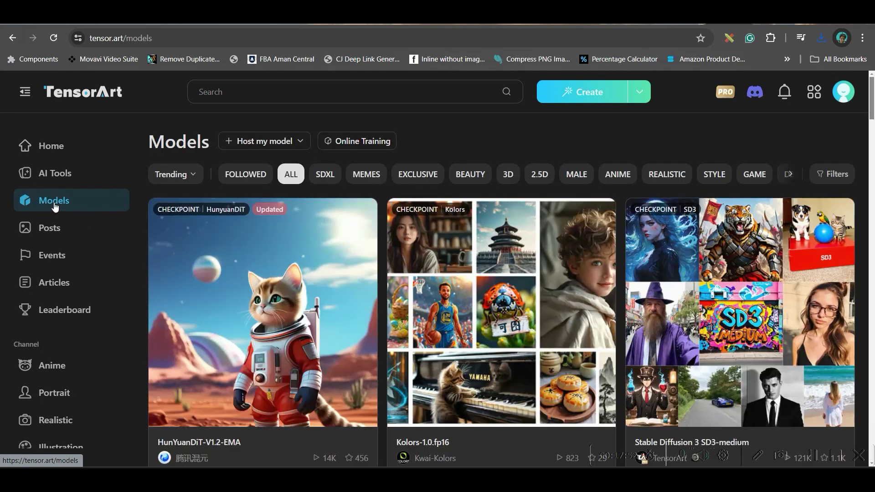
left_click(508, 175)
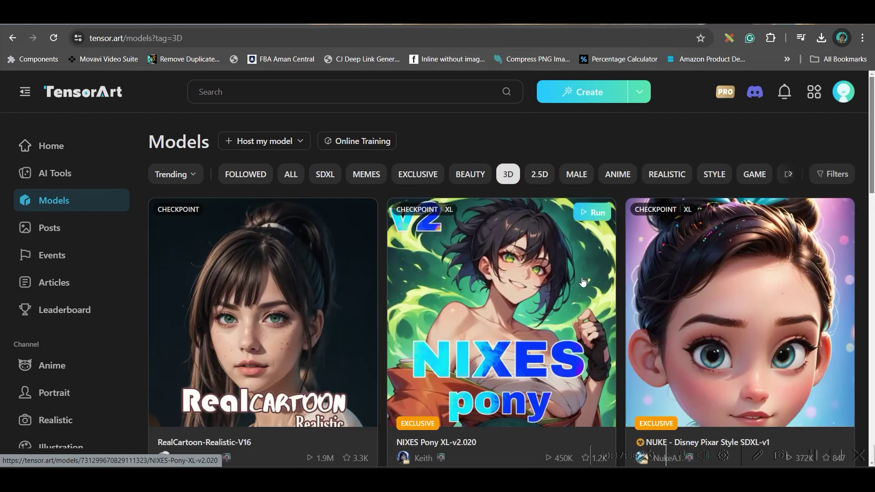
scroll(700, 284, "down", 3)
scroll(701, 284, "down", 5)
scroll(600, 329, "down", 5)
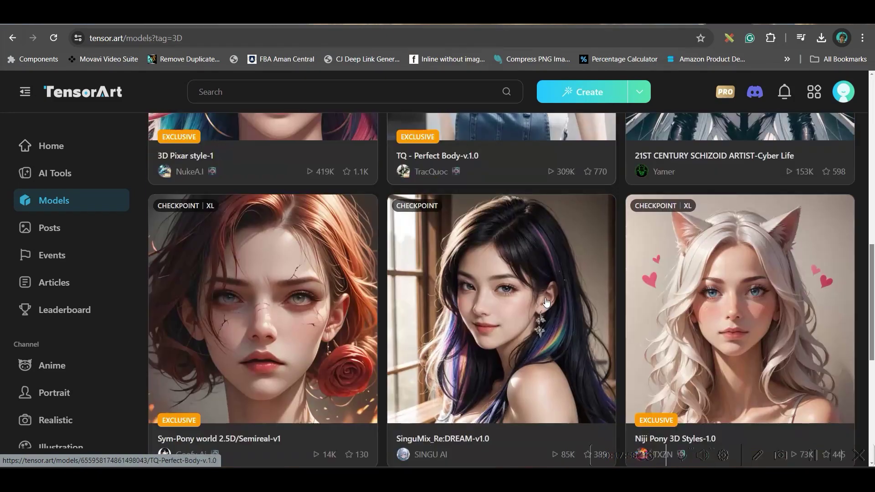
scroll(599, 329, "down", 5)
scroll(804, 347, "down", 5)
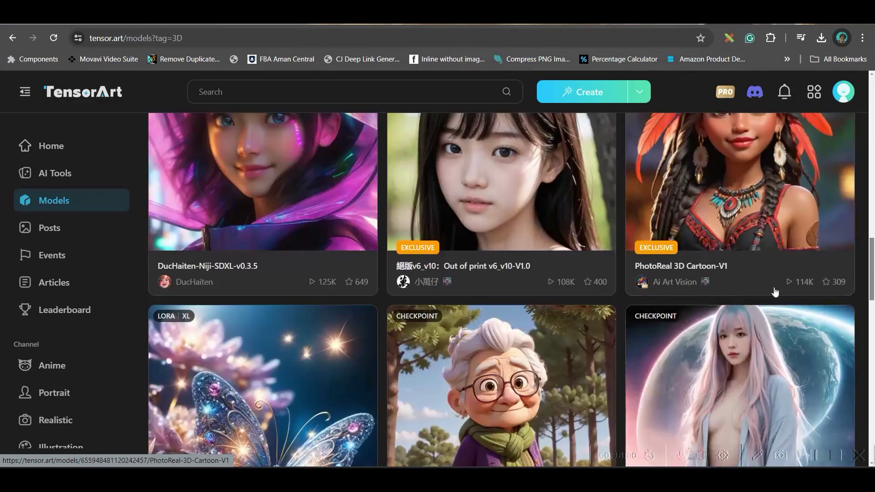
left_click(804, 346)
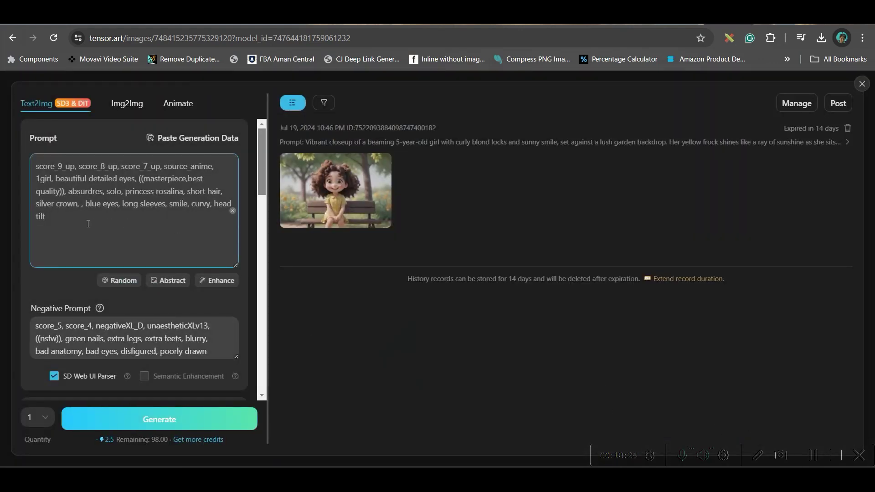
Select the Tensor.Art prompt and copy the improved collage prompt from ChatGPT.
key("ctrl+a")
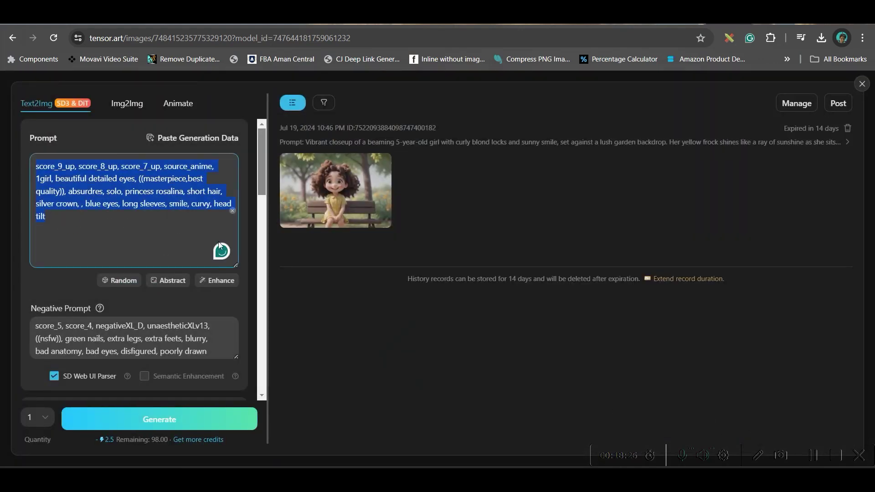
left_click(648, 24)
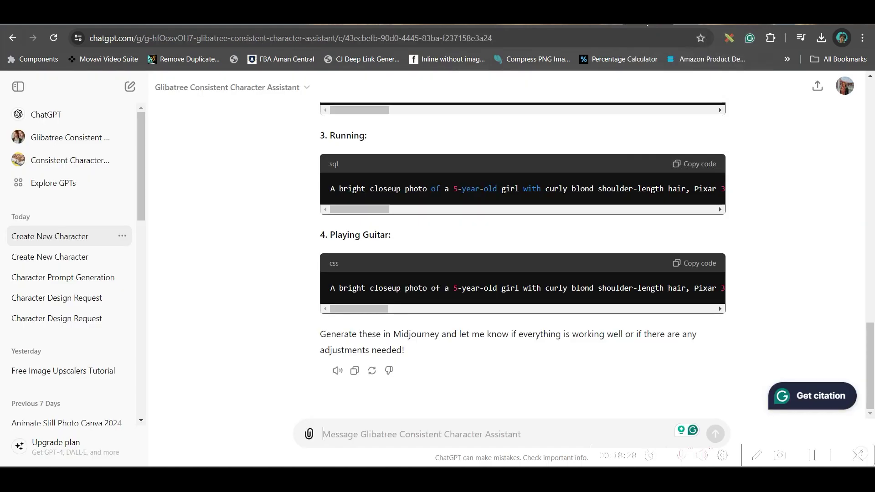
scroll(590, 245, "up", 5)
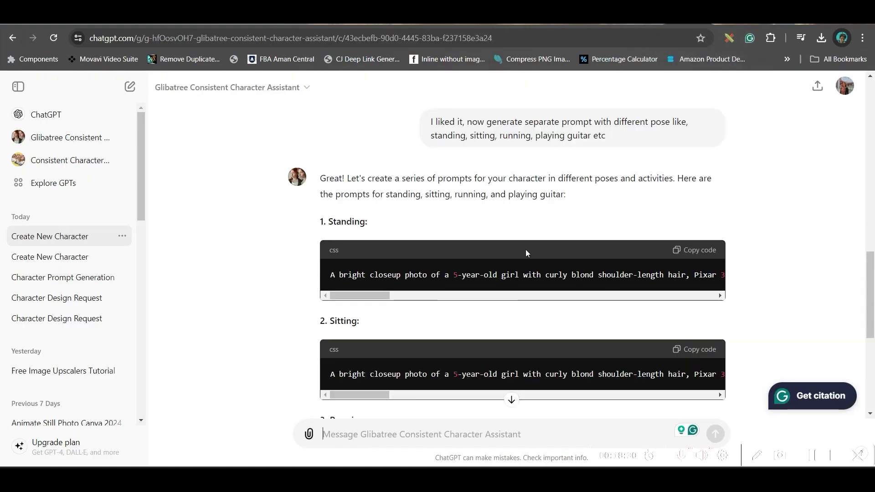
scroll(701, 239, "up", 5)
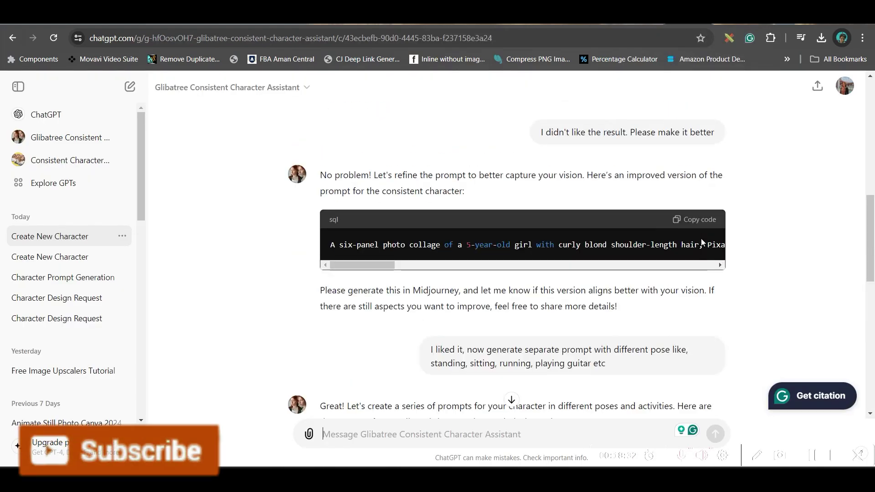
scroll(718, 261, "down", 7)
scroll(706, 236, "up", 6)
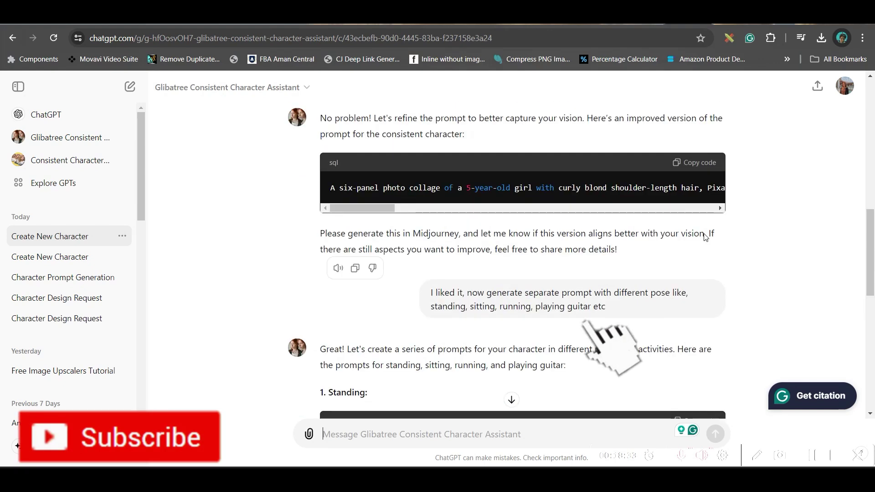
left_click(701, 165)
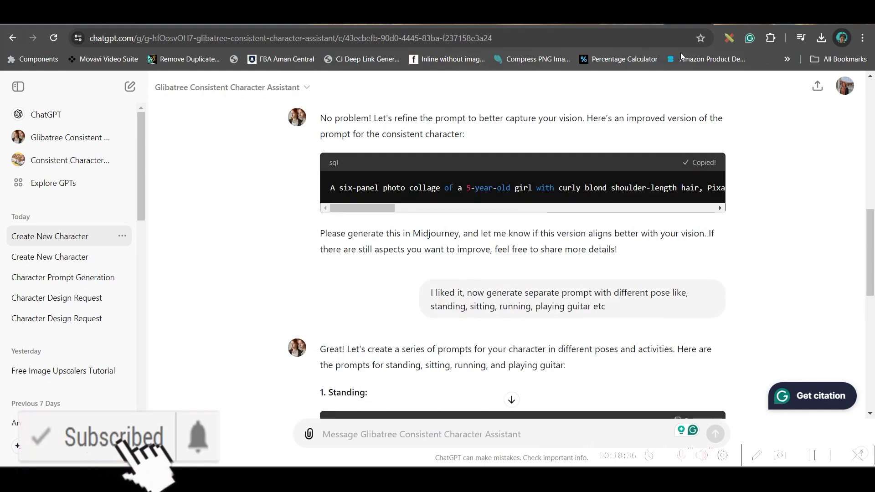
Replace the Tensor.Art prompt with the copied one and run the prompt enhancer.
left_click(644, 24)
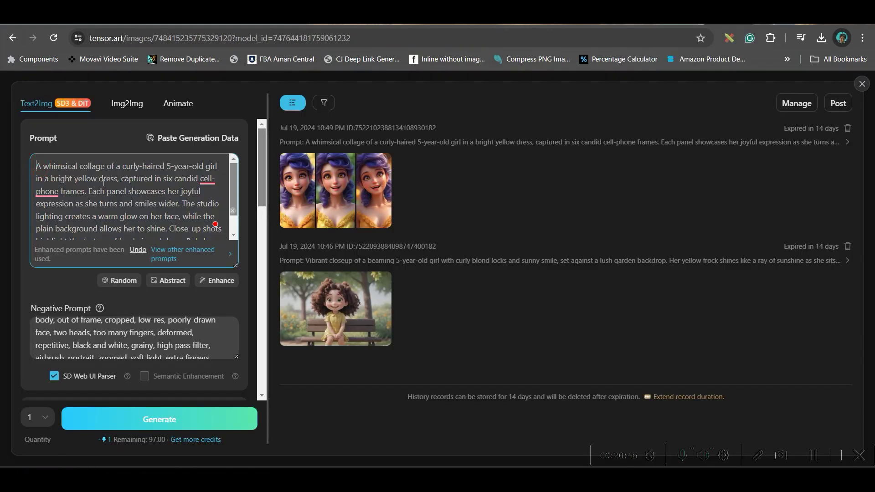
key("ctrl+v")
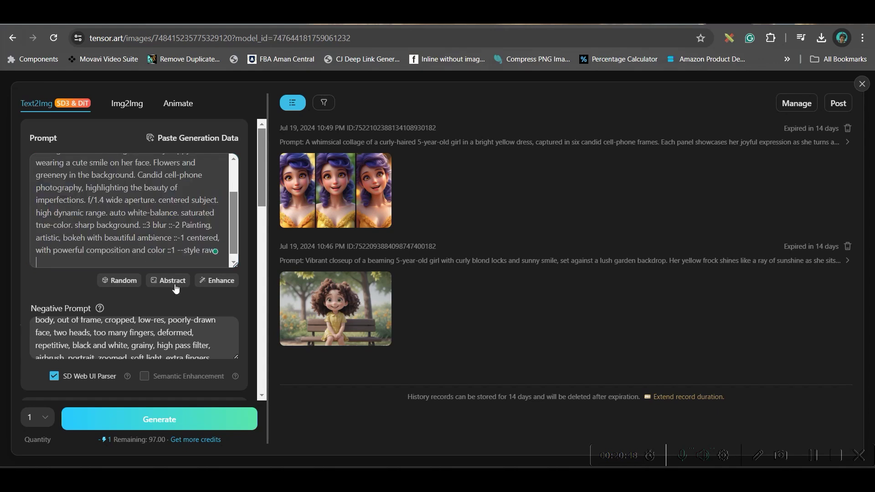
left_click(224, 281)
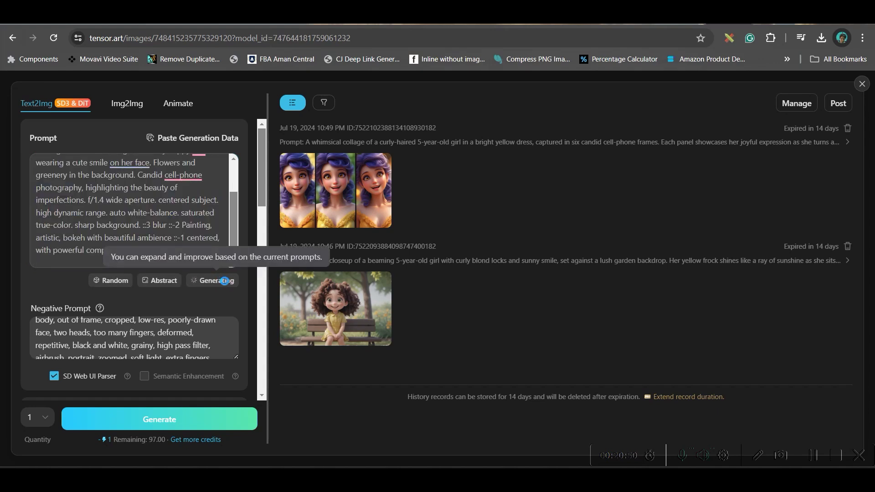
scroll(55, 360, "down", 5)
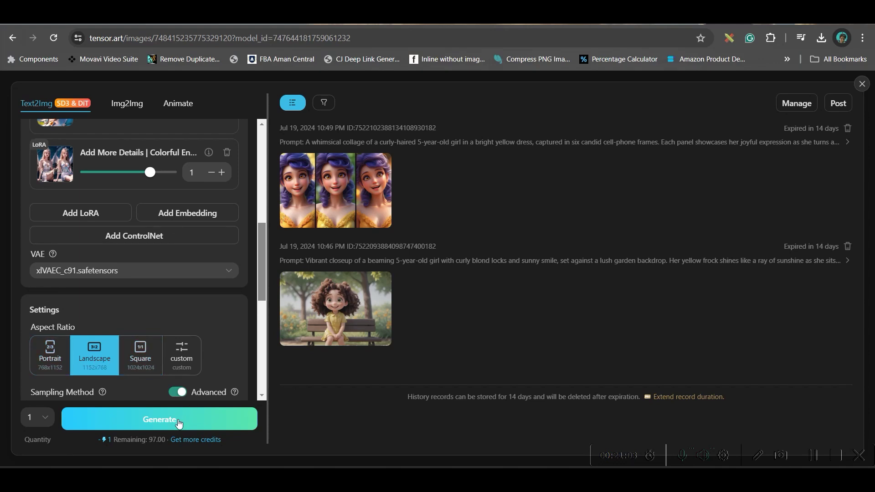
scroll(181, 345, "up", 5)
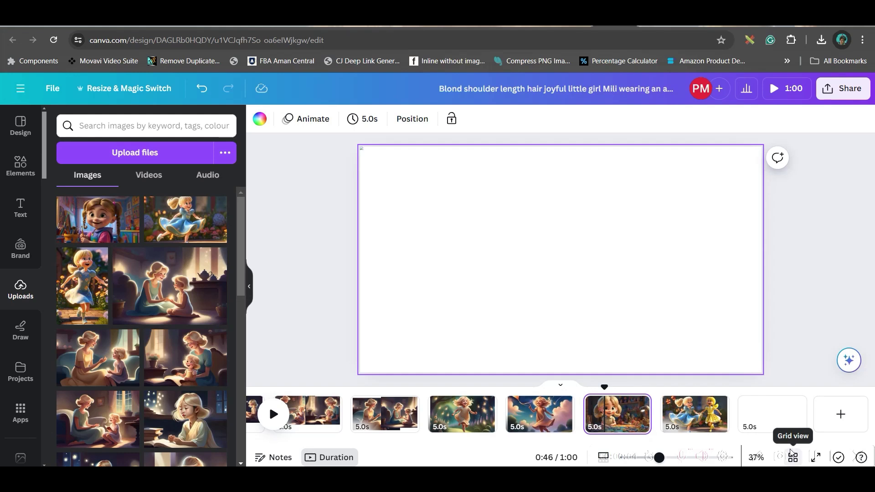
Add a blank final page to the story and try the D-ID AI Presenters app.
left_click(841, 414)
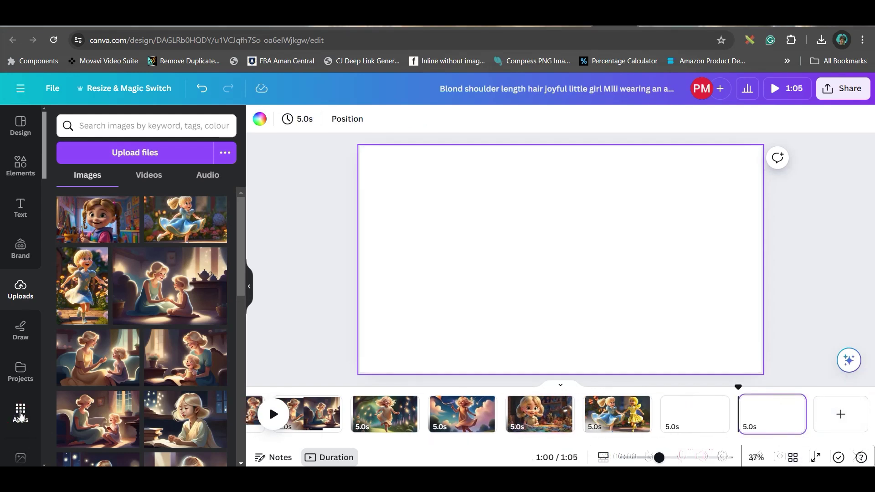
left_click(20, 415)
left_click(222, 126)
type("D")
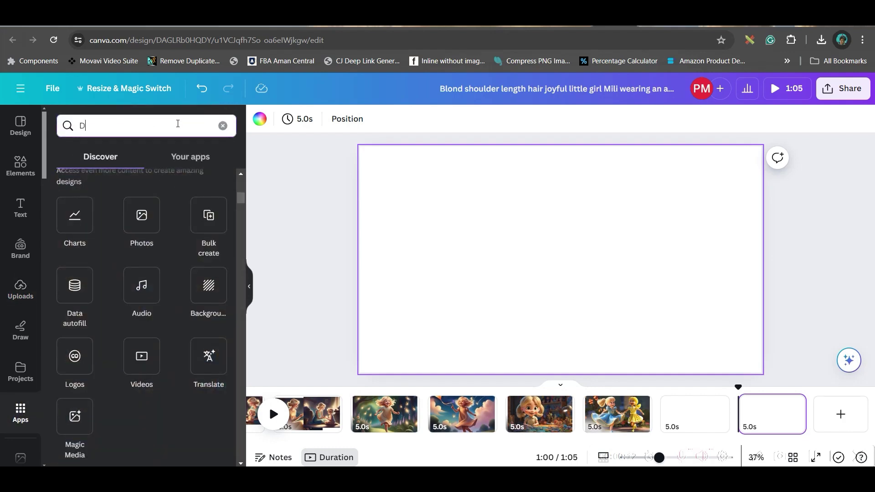
type("ID")
left_click(74, 172)
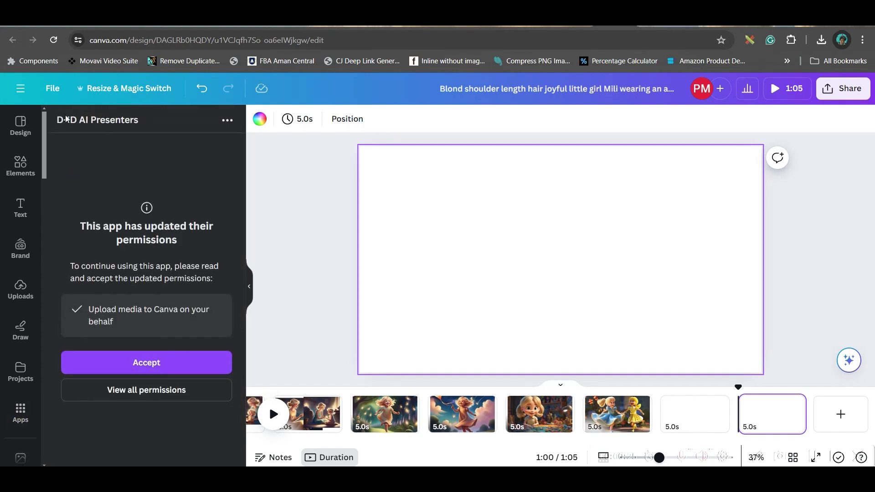
left_click(21, 412)
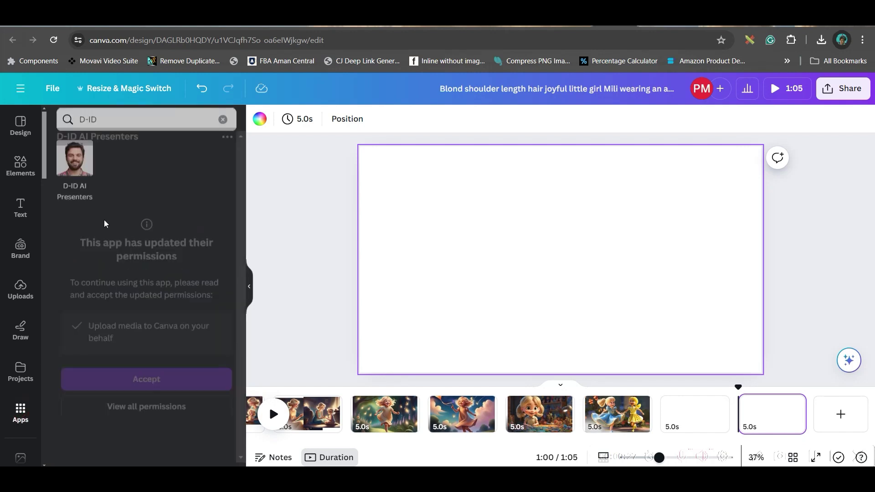
Look at the HeyGen AI Avatars app, then search for and open Lalamu Studio.
left_click(223, 125)
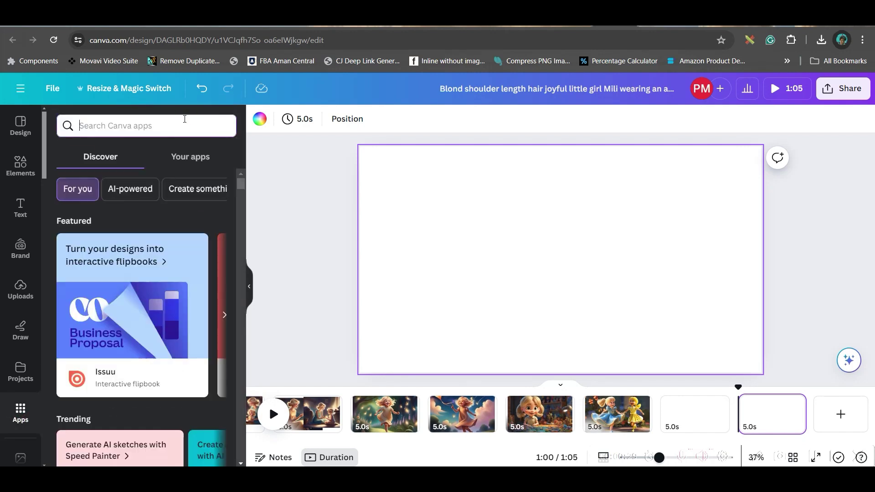
left_click(183, 297)
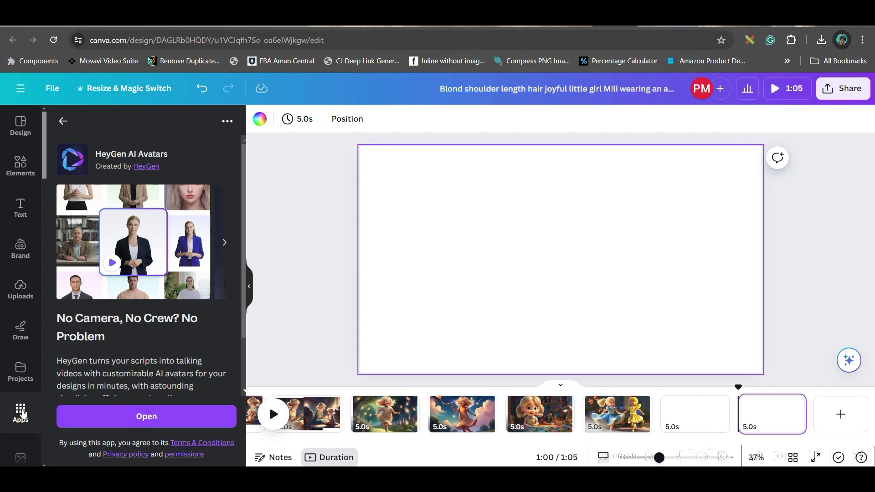
left_click(66, 122)
left_click(203, 132)
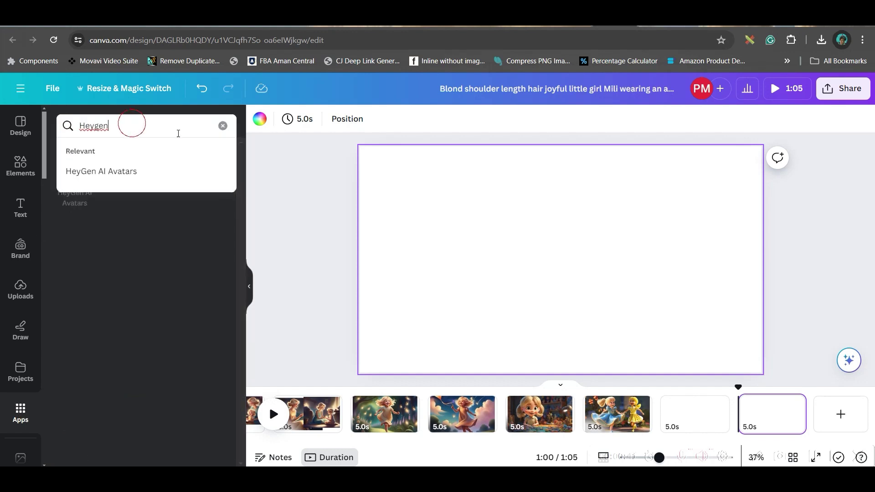
left_click(223, 127)
type("Lalamu")
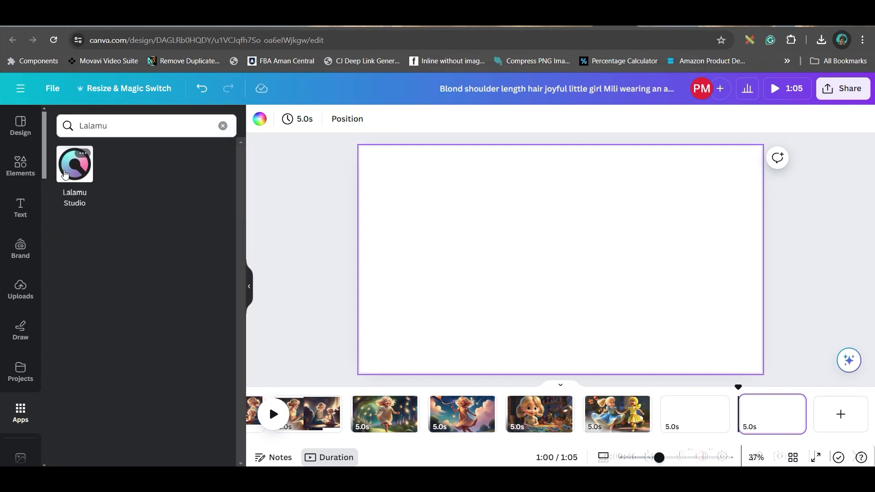
left_click(72, 169)
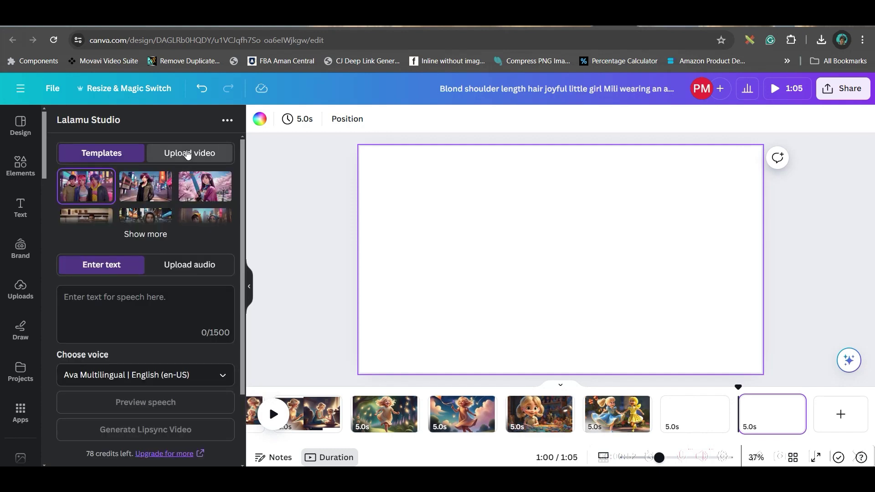
Upload the pigtailed Milli painting image as Lalamu's source picture.
left_click(189, 155)
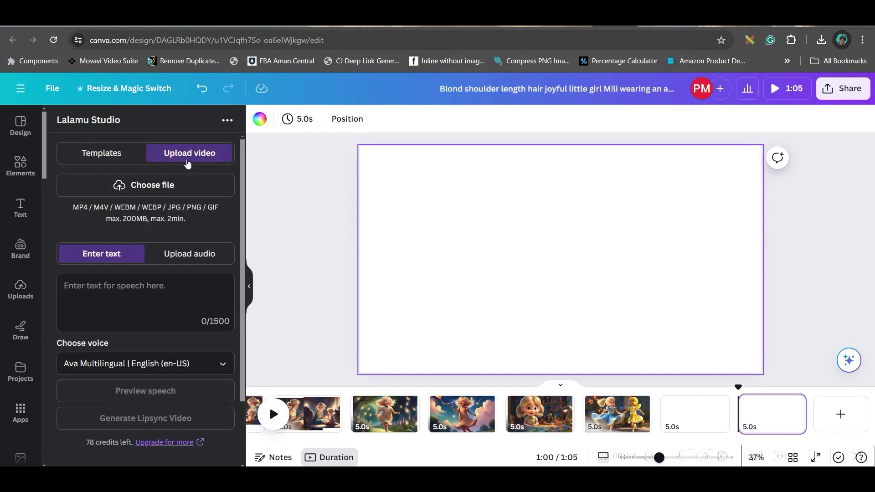
left_click(162, 188)
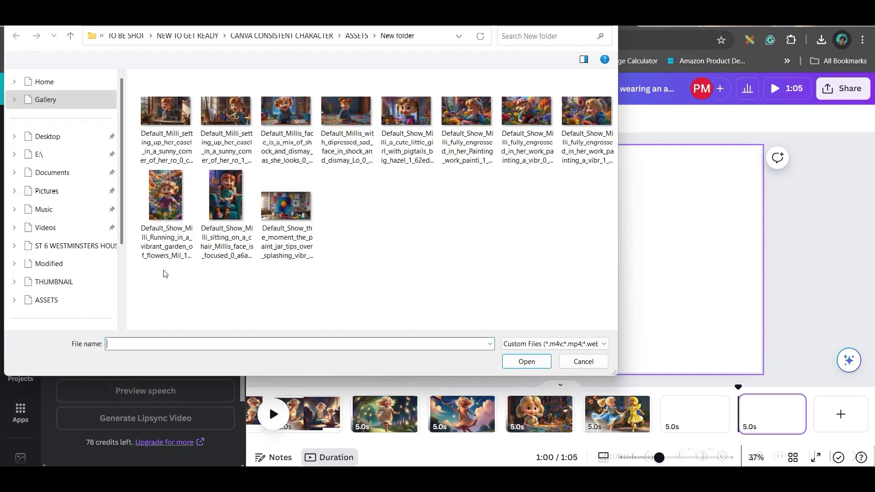
left_click(410, 116)
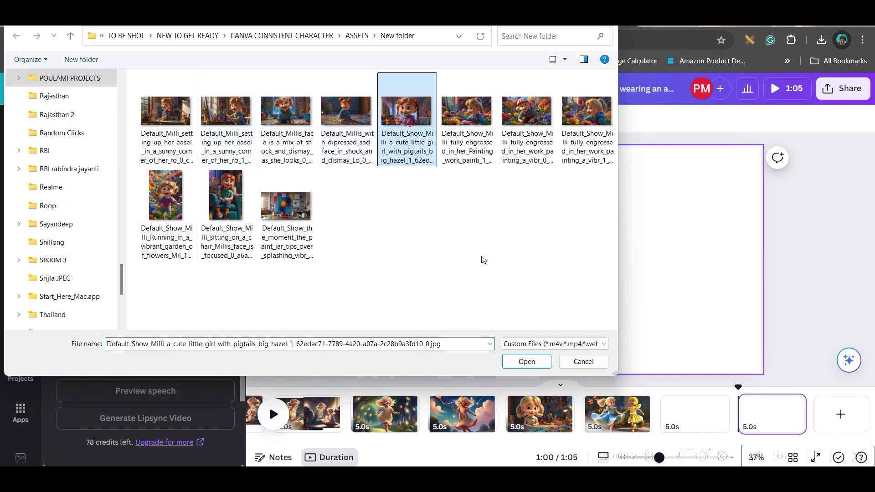
left_click(525, 366)
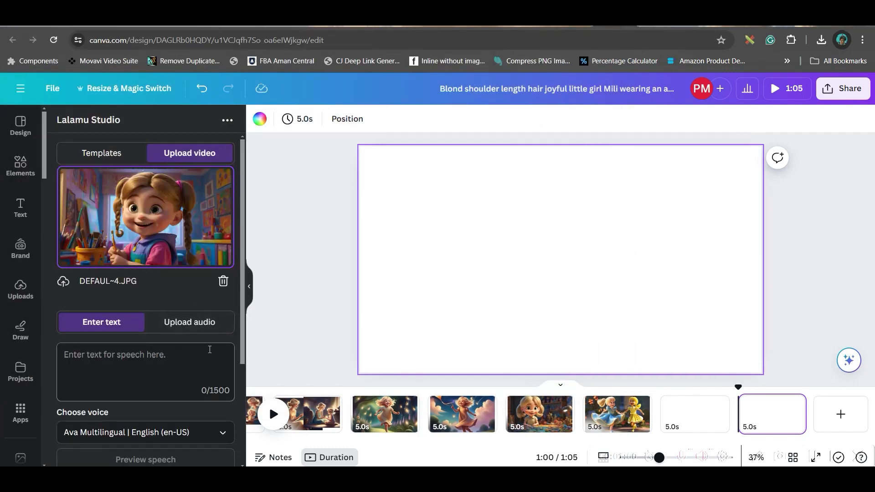
Enter Milli's speech line, choose the Mia voice, and generate the lip-sync video.
left_click(206, 326)
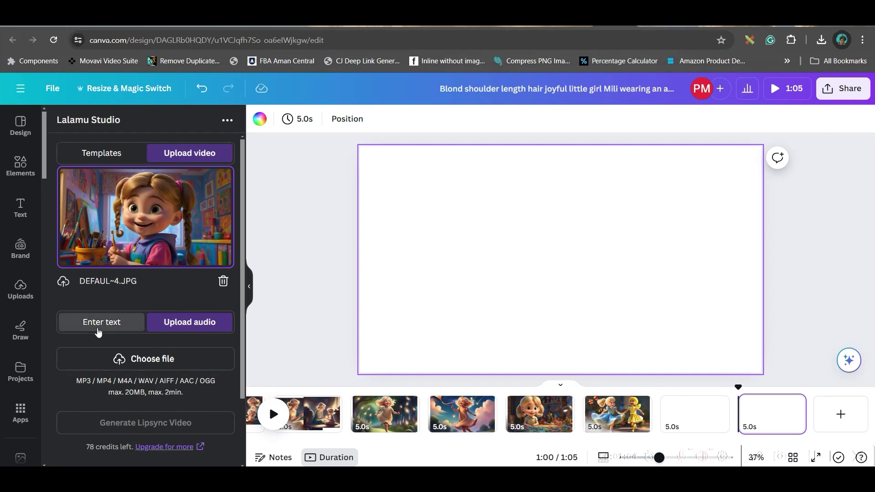
left_click(100, 326)
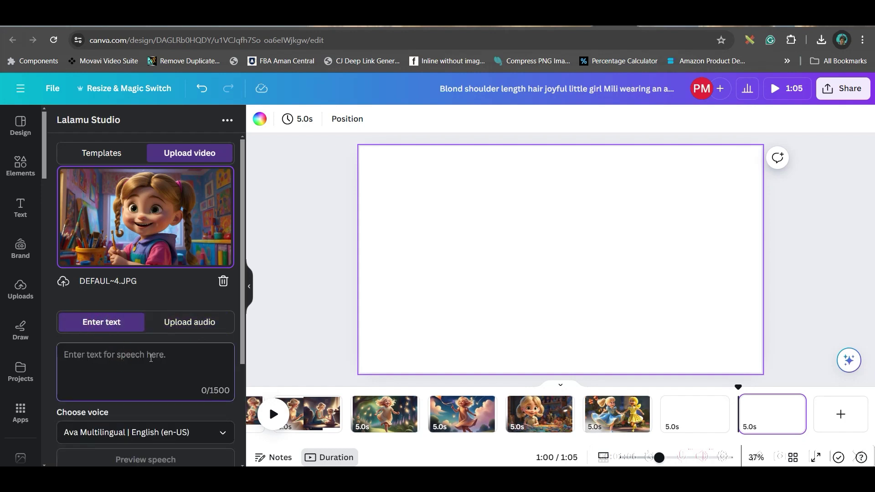
type("Hi I'm Milli, I love to Pain.")
scroll(137, 319, "down", 3)
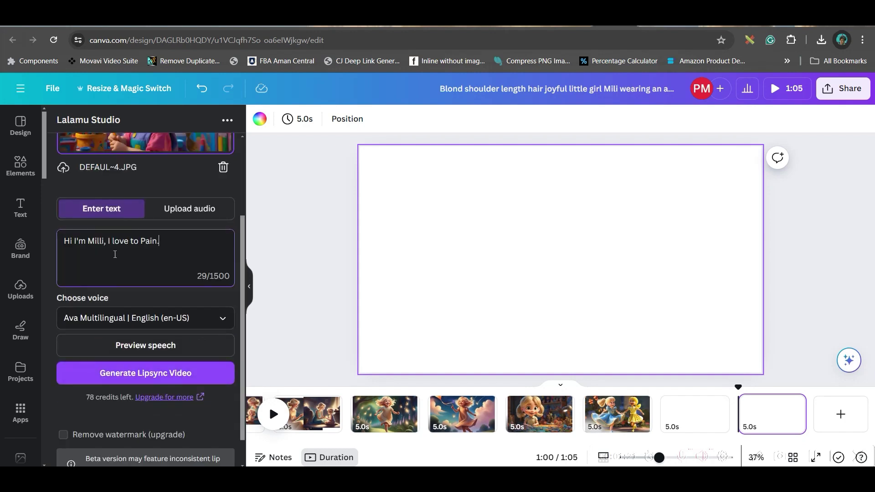
left_click(155, 325)
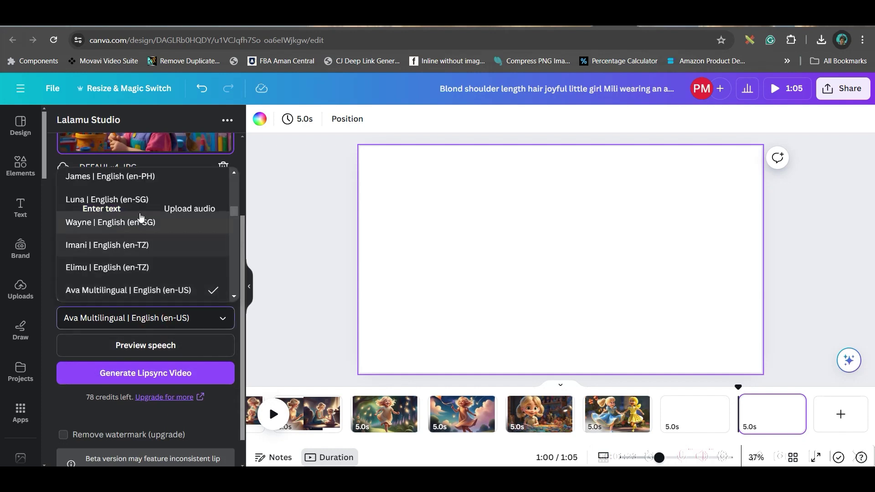
scroll(133, 232, "down", 3)
scroll(146, 301, "down", 1)
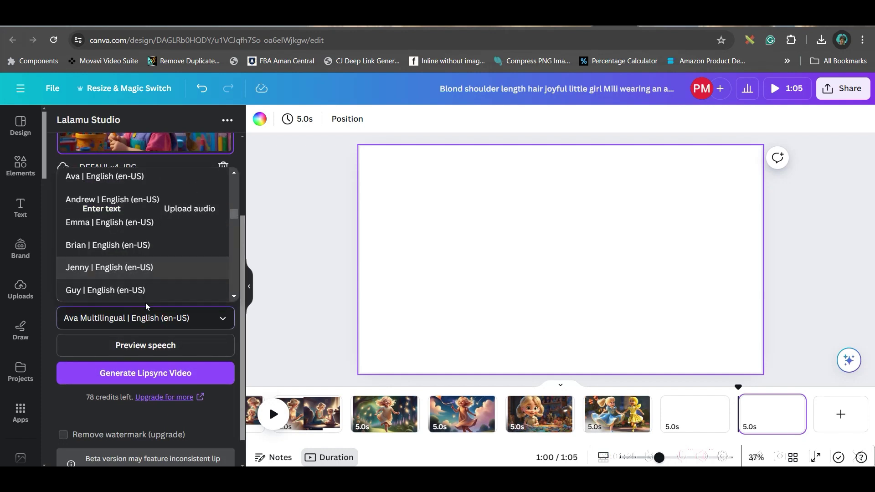
scroll(144, 268, "down", 4)
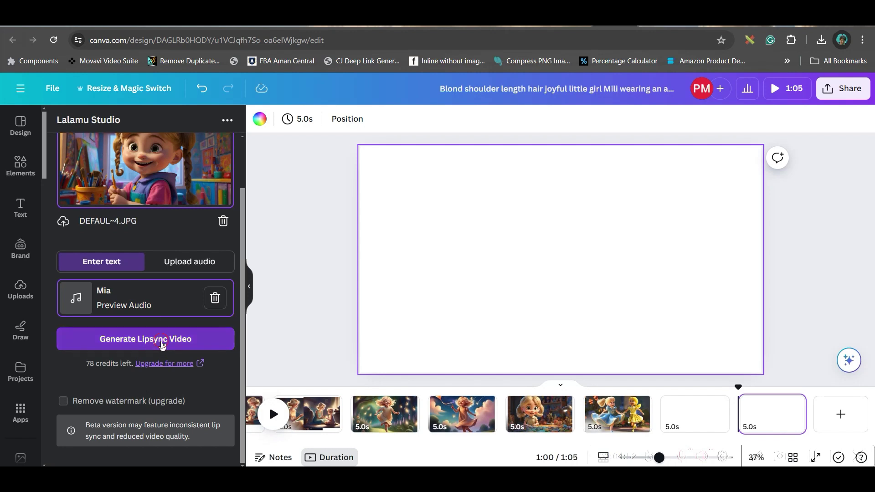
left_click(162, 343)
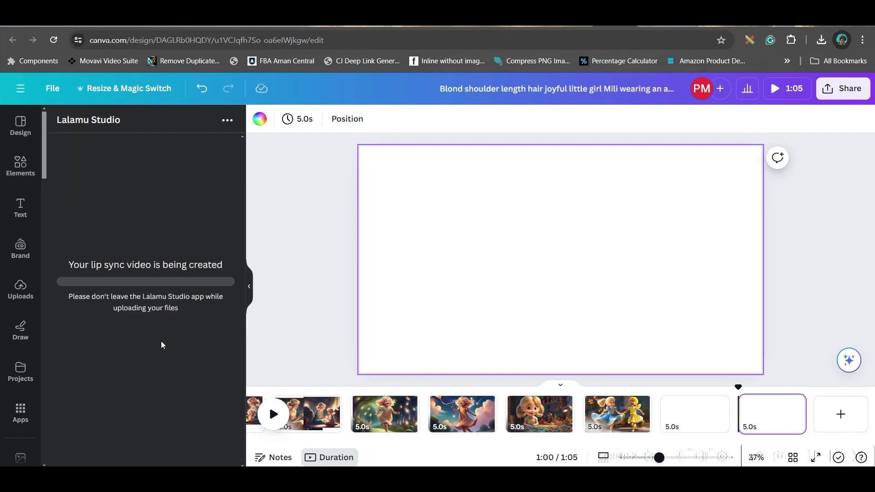